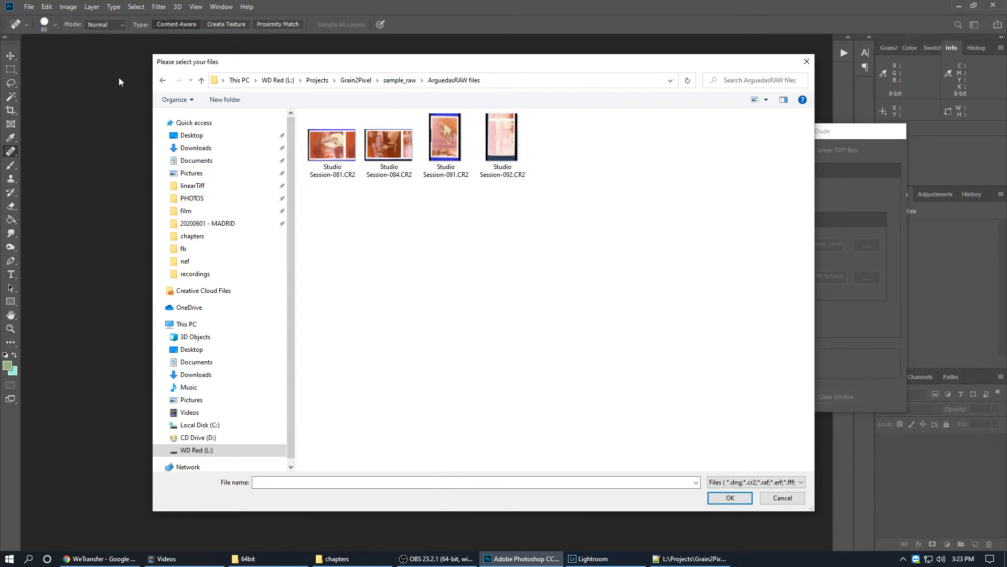
Step: Choose Studio Session-081, 084 and 091 CR2 as source files and tutorial_samples as the output folder
drag(456, 213, 358, 104)
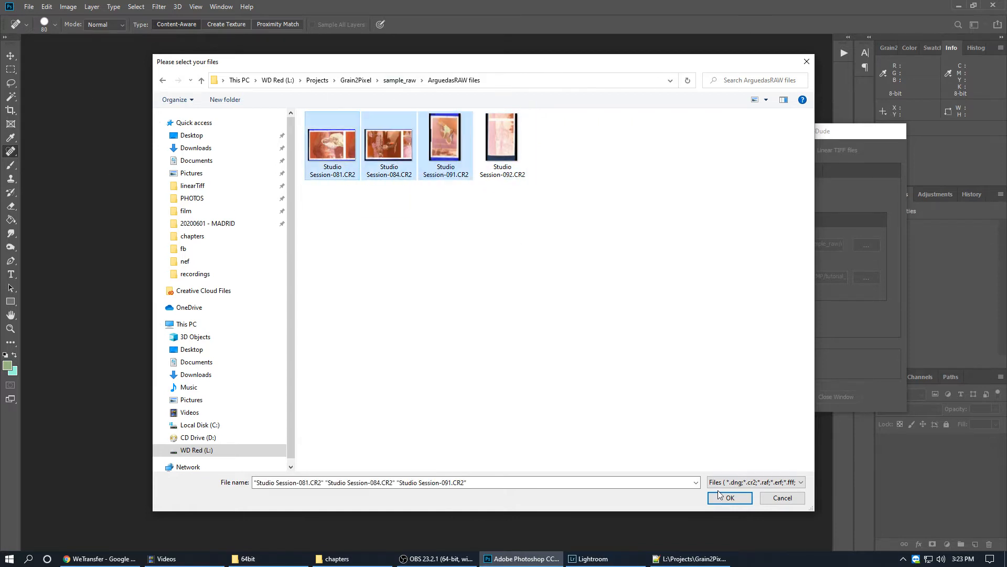
click(730, 497)
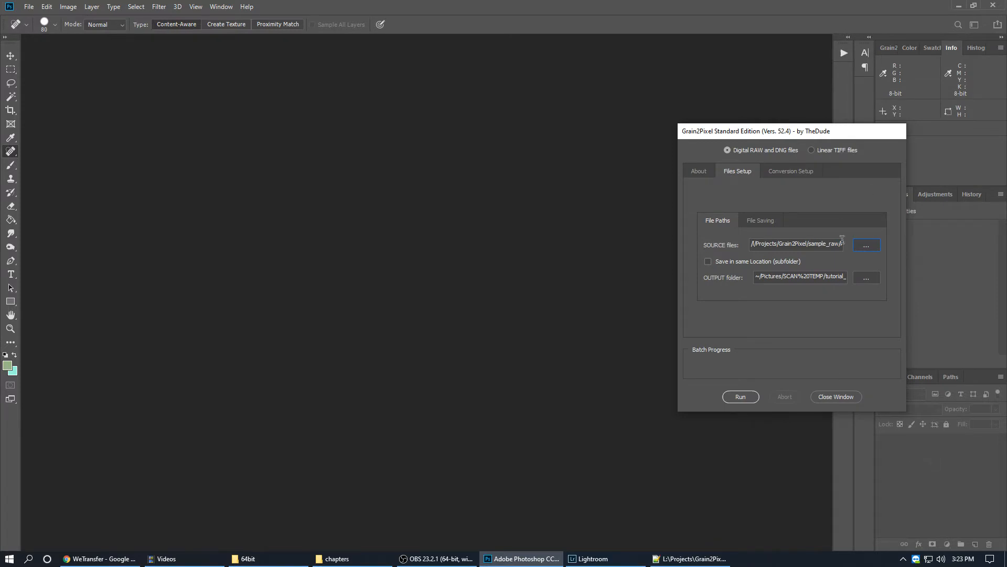
click(873, 277)
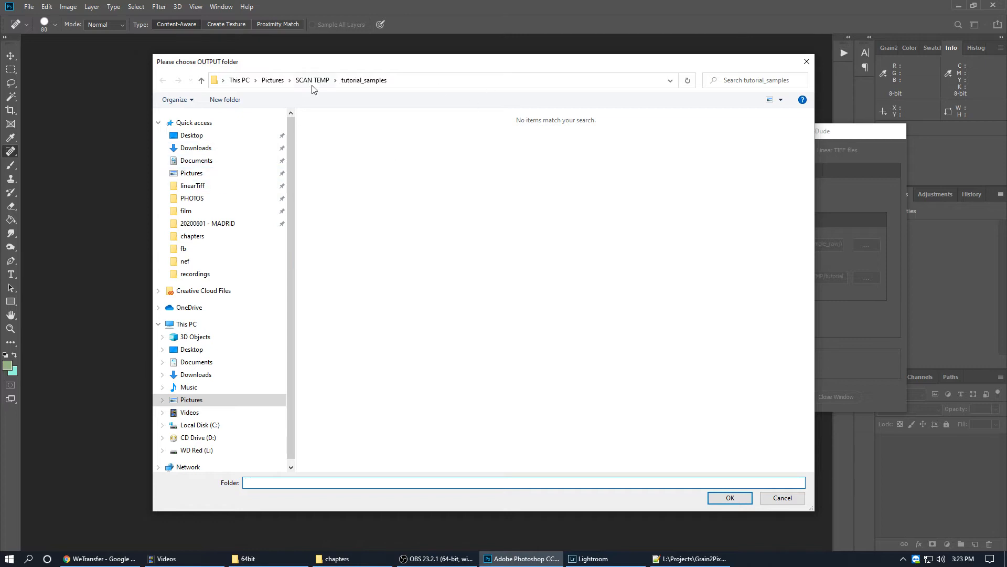
click(741, 501)
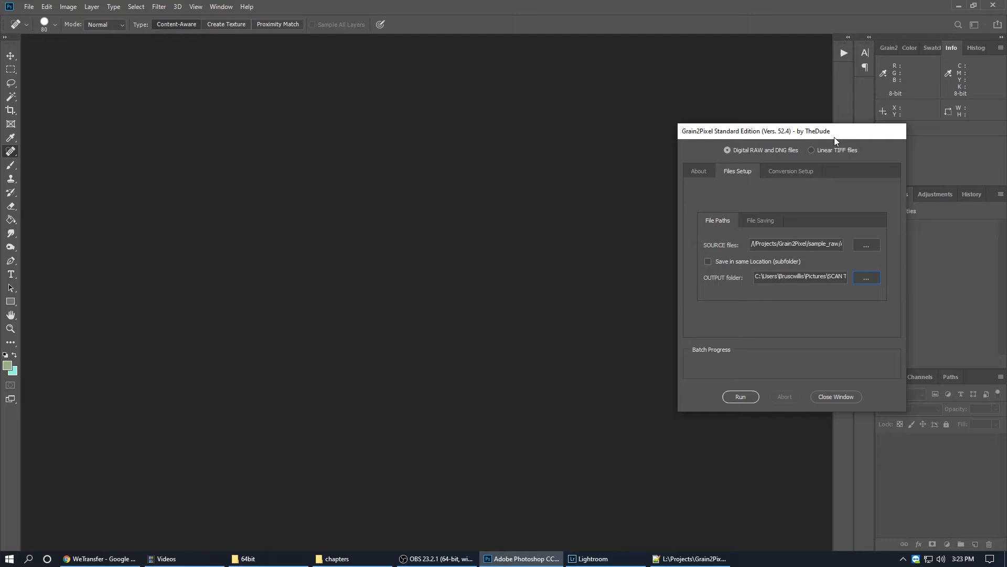
Step: Review the file saving options and the pre-conversion, conversion and post-conversion settings, including the Action 4 sharpening choices
click(758, 221)
click(782, 175)
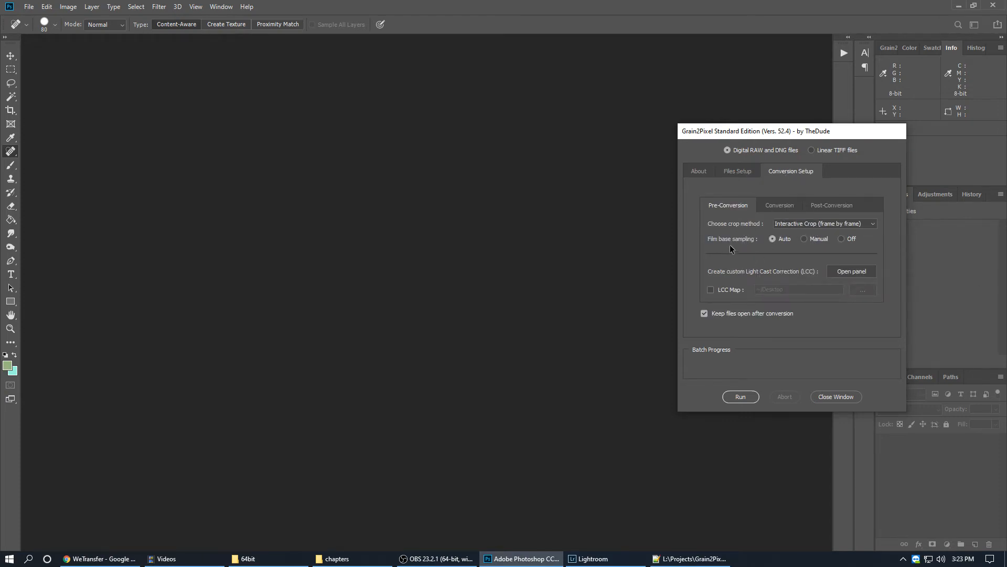
click(772, 206)
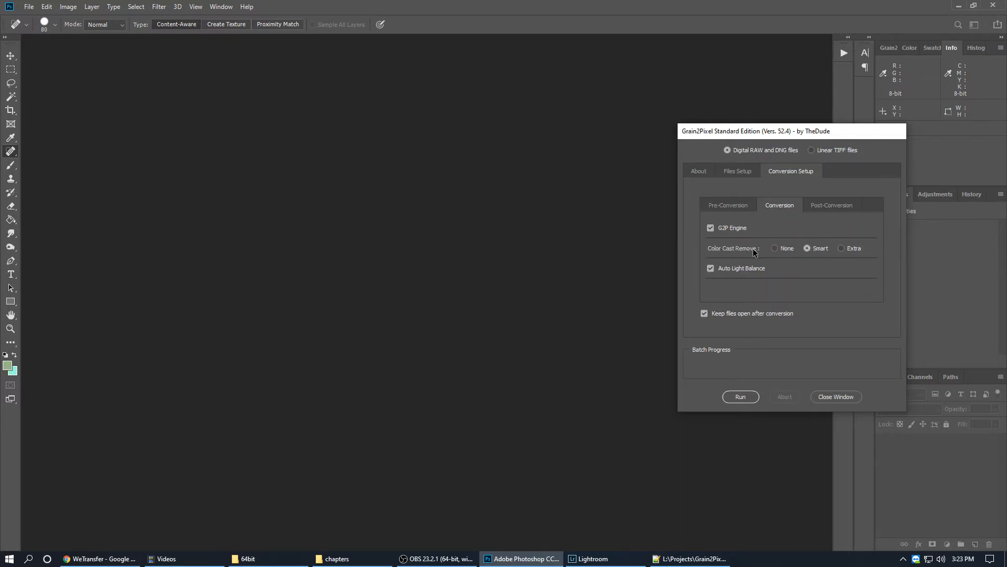
click(838, 209)
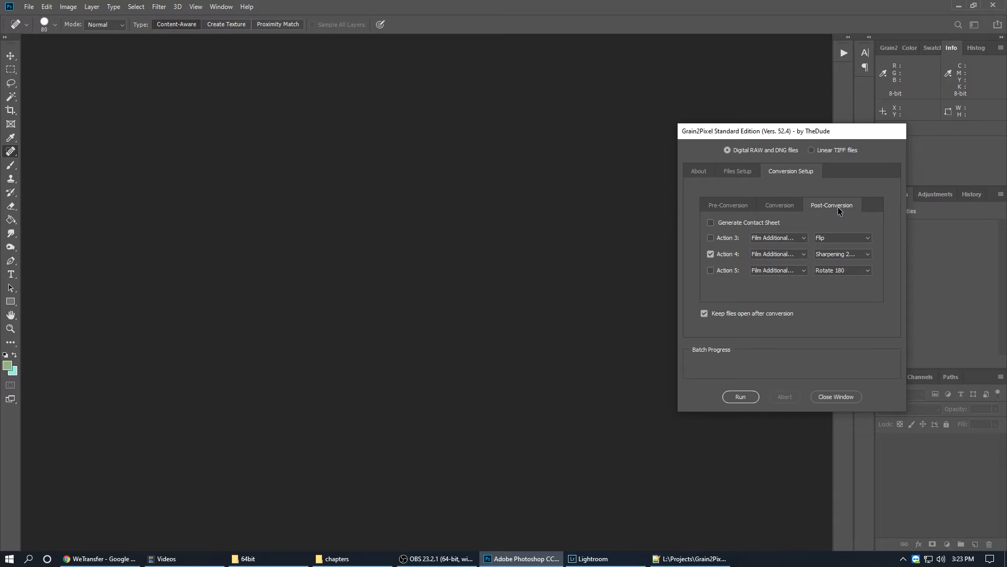
click(825, 251)
click(842, 253)
click(769, 256)
click(770, 254)
click(730, 204)
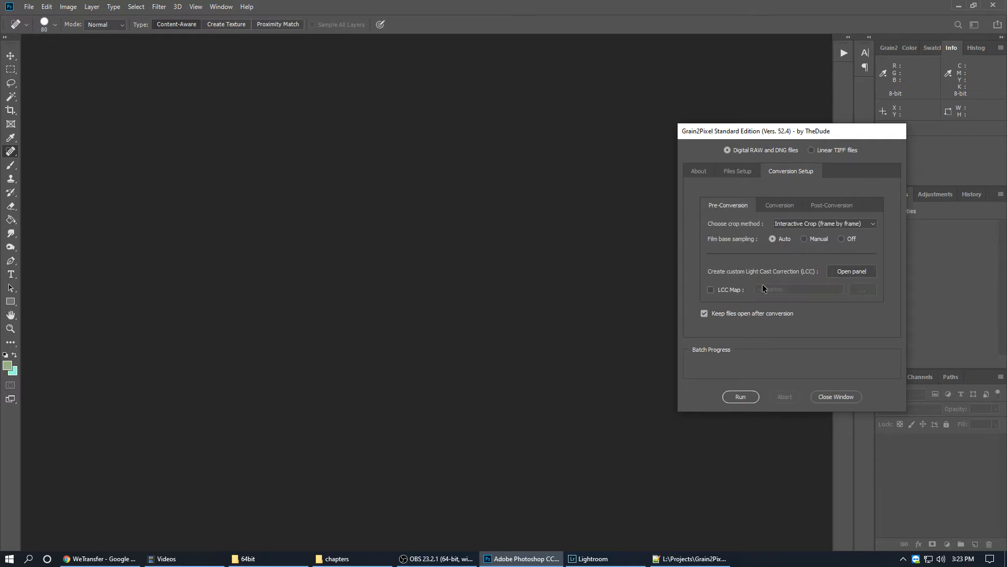
Step: Run the batch conversion, accept the interactive crop notice and move the Grain2Pixel window clear of the image
click(741, 397)
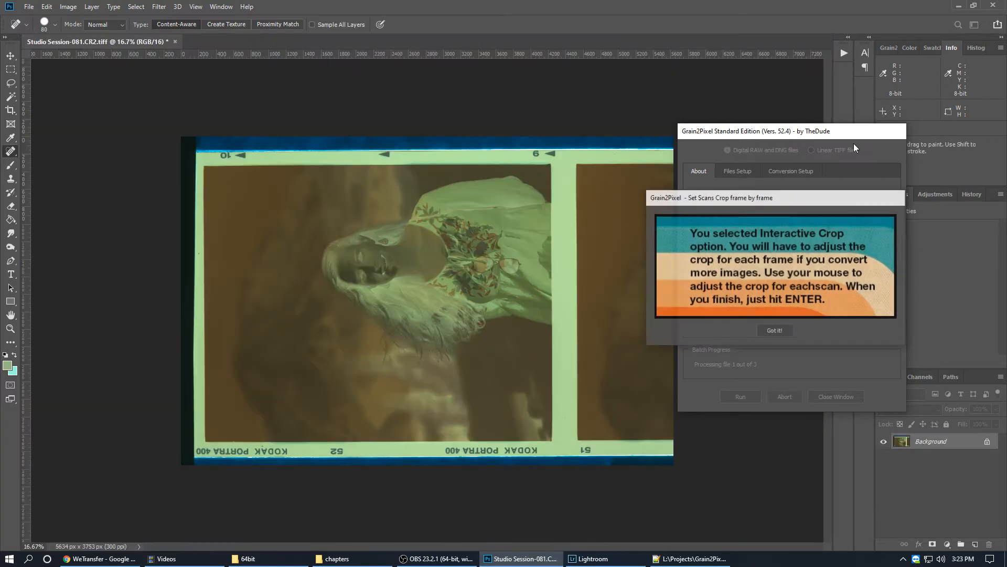
drag(830, 202, 840, 174)
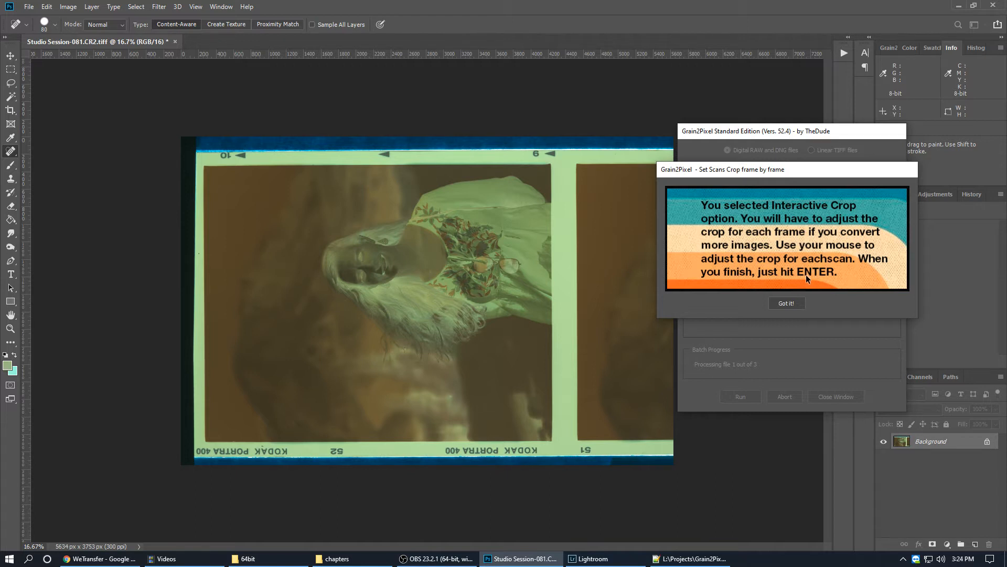
key(Return)
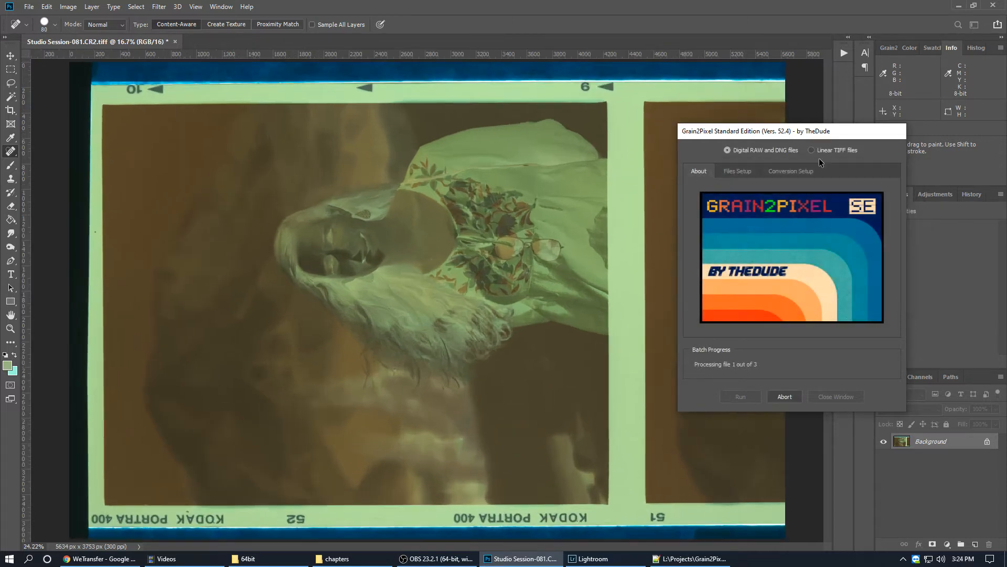
drag(796, 135, 905, 132)
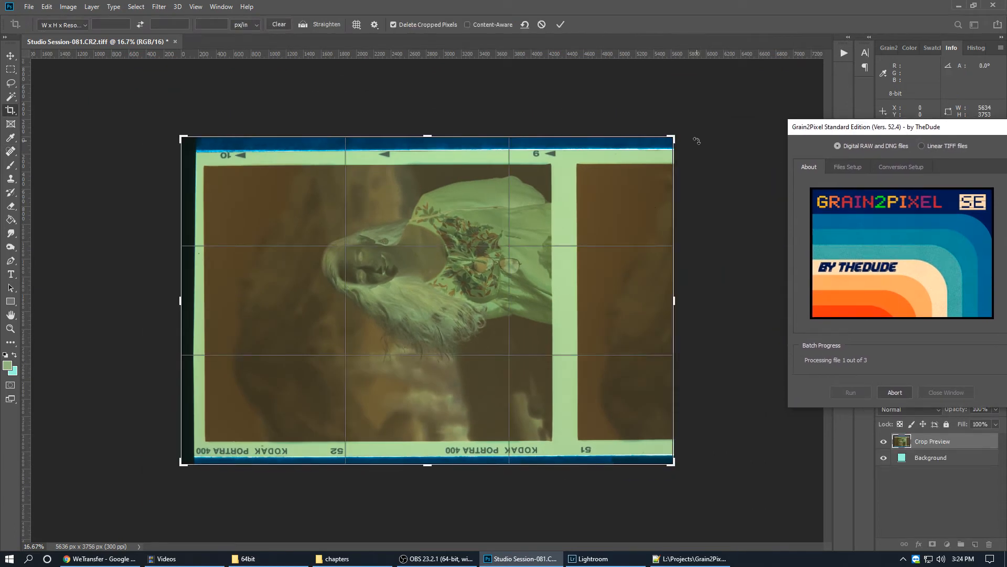
Step: Crop Studio Session-081 to its exposed frame, about 4015 x 3177 px, and choose frame-by-frame film base analysis
drag(674, 134, 615, 156)
drag(231, 455, 251, 437)
drag(518, 163, 518, 160)
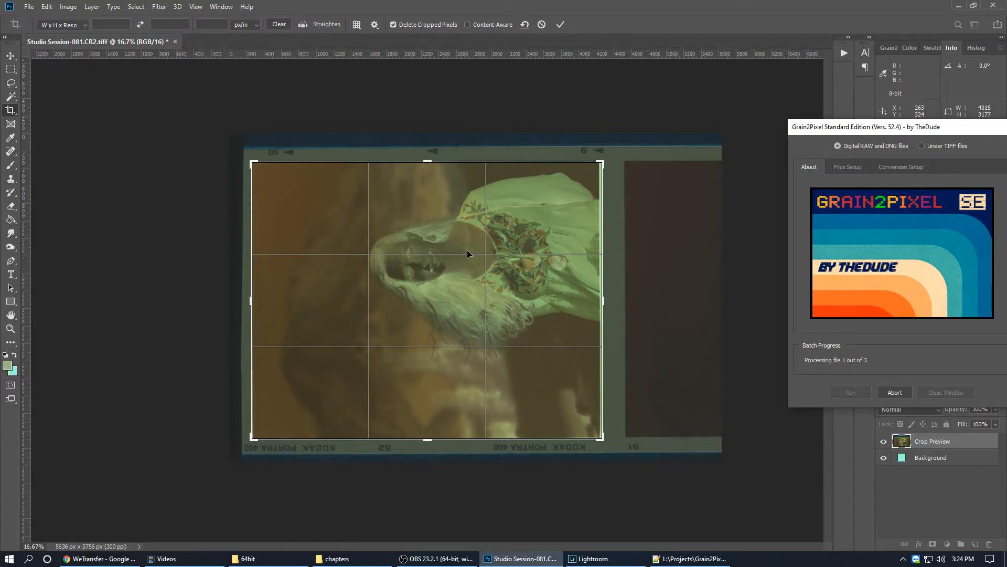
click(561, 25)
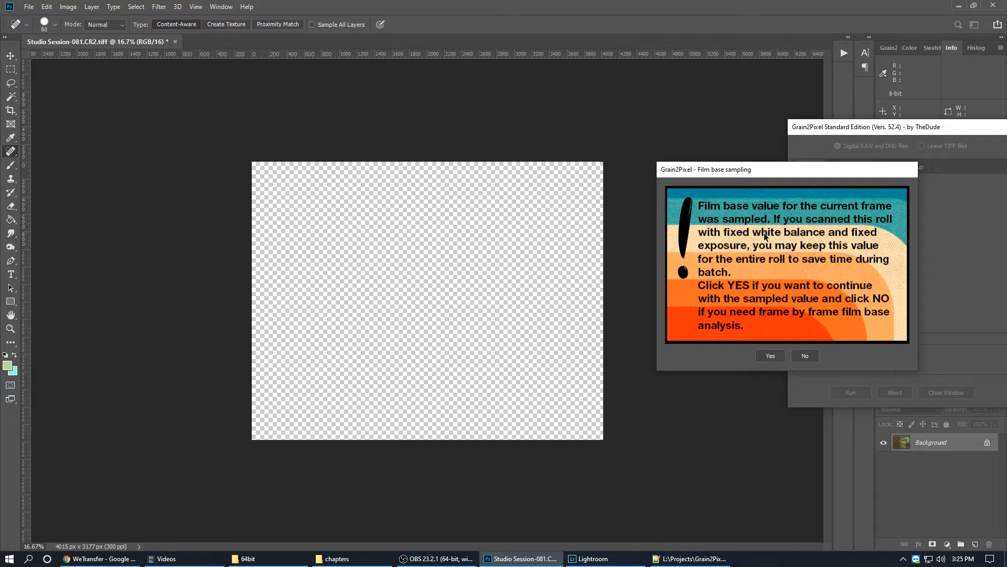
click(805, 356)
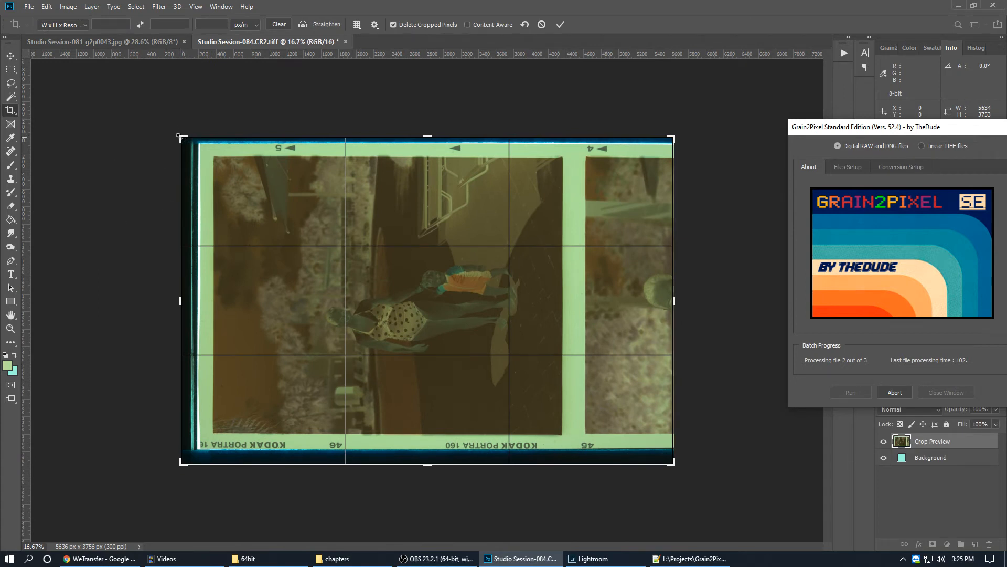
Step: Crop Studio Session-084 to its exposed frame, about 4015 x 3177 px
drag(179, 137, 198, 148)
drag(657, 454, 604, 441)
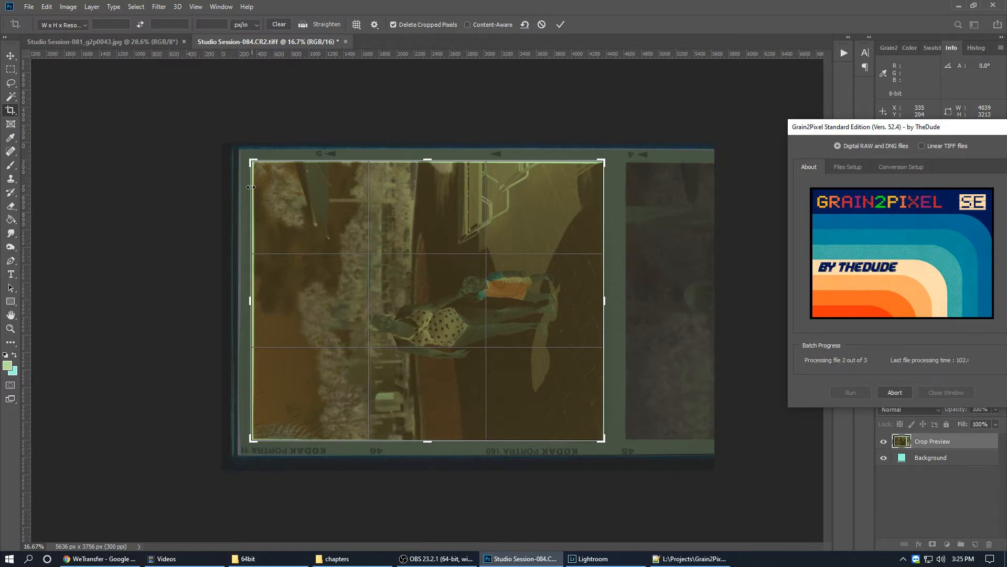
drag(252, 161, 253, 163)
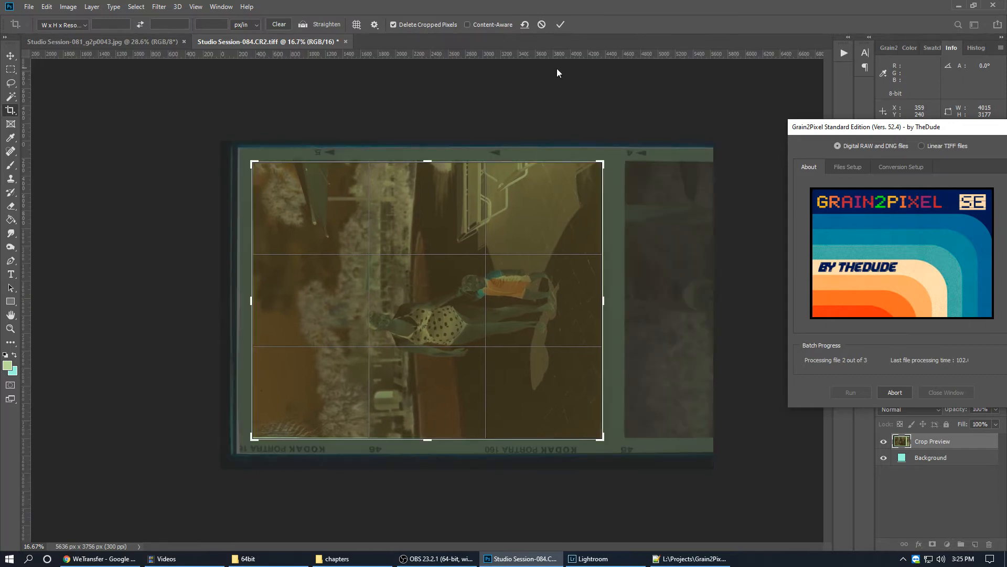
click(561, 24)
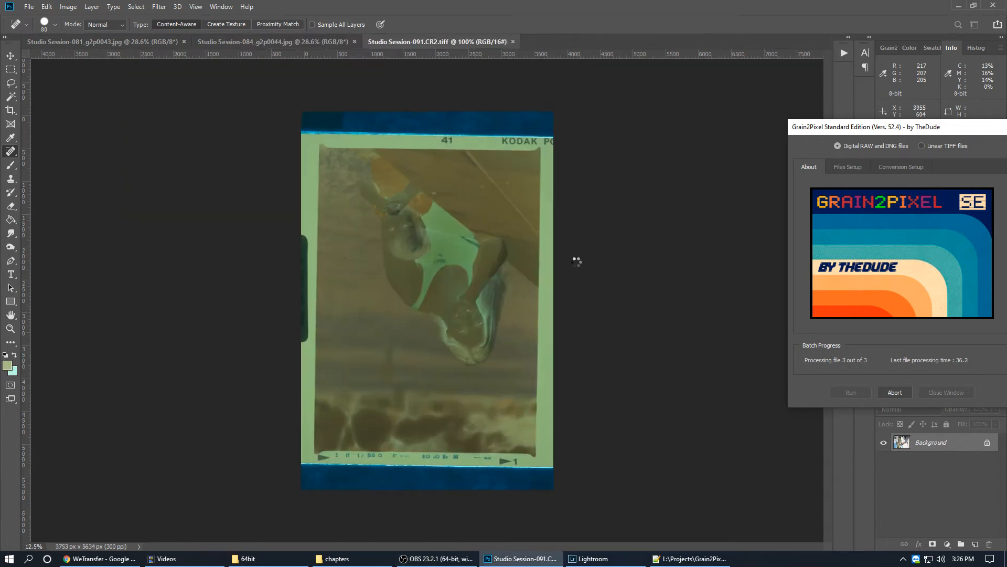
Step: Straighten Studio Session-091 by about -1.2° and crop it to the exposed frame, about 3305 x 4626 px
drag(301, 125, 318, 158)
drag(548, 132, 549, 126)
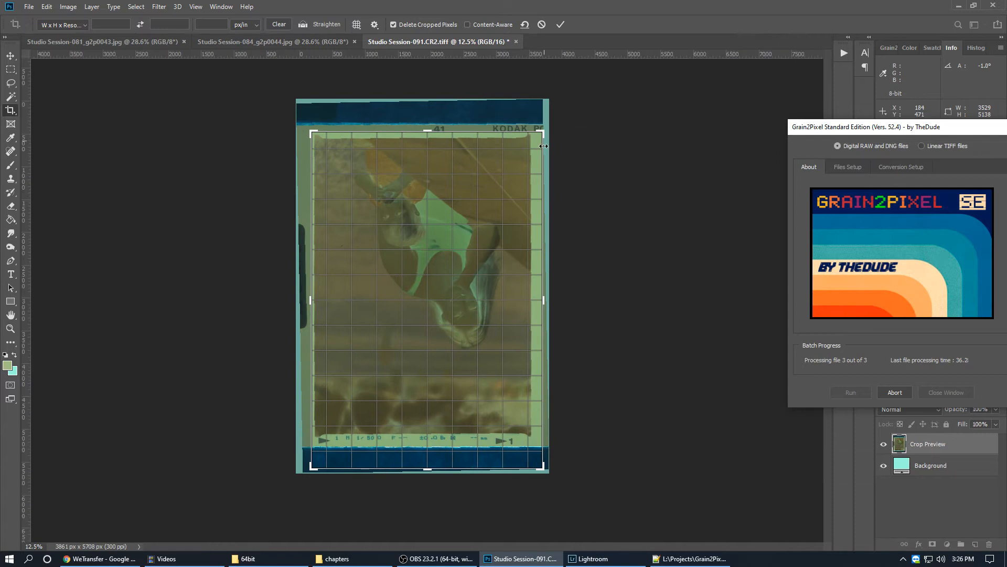
drag(543, 469, 540, 454)
key(ctrl+r)
drag(306, 454, 309, 457)
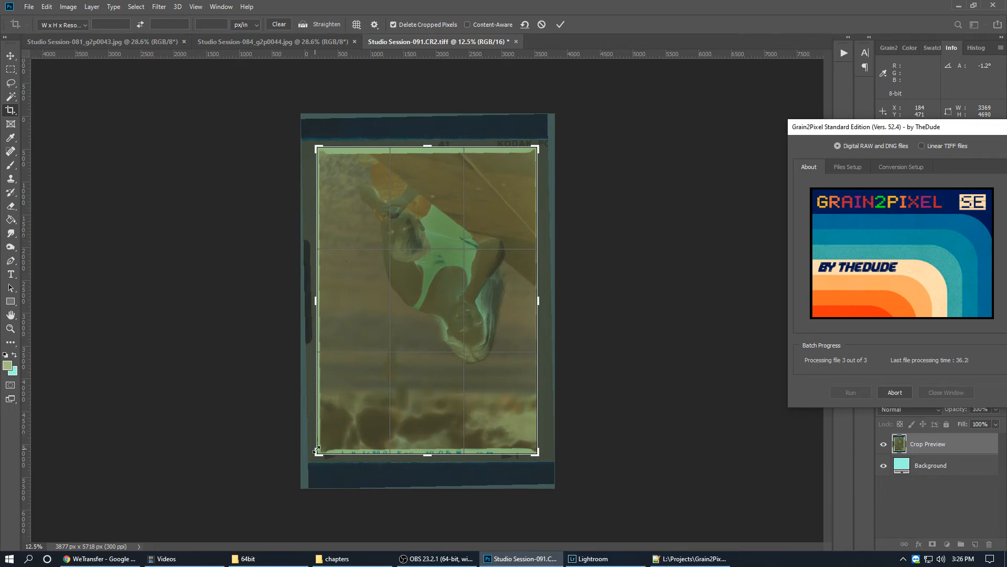
drag(315, 456, 320, 453)
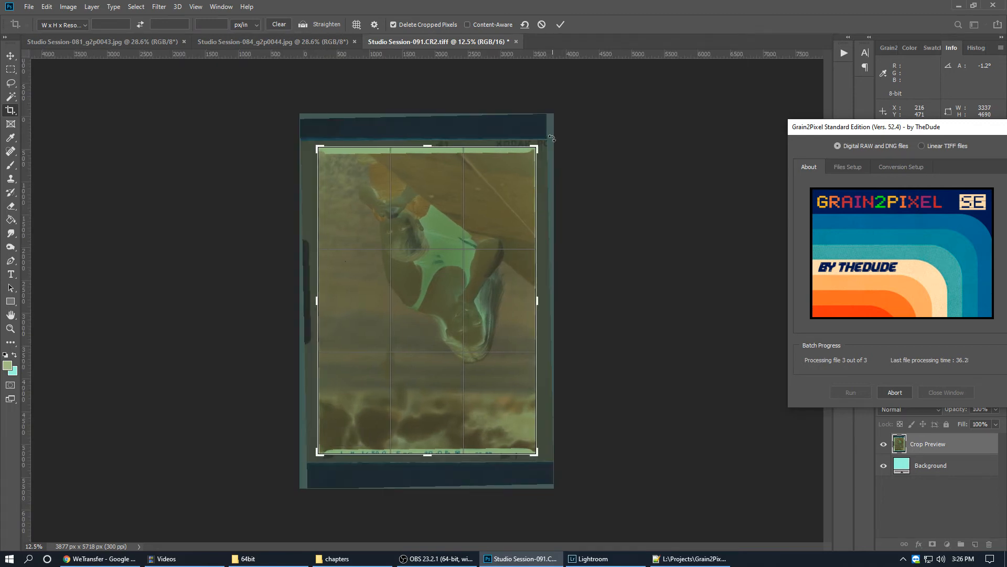
drag(536, 149, 534, 151)
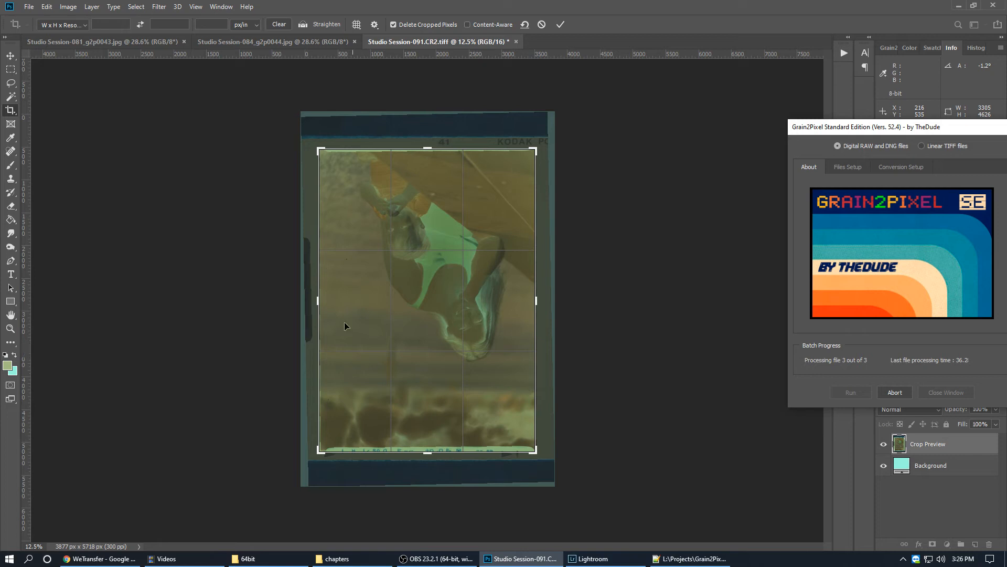
drag(432, 454, 438, 454)
click(561, 23)
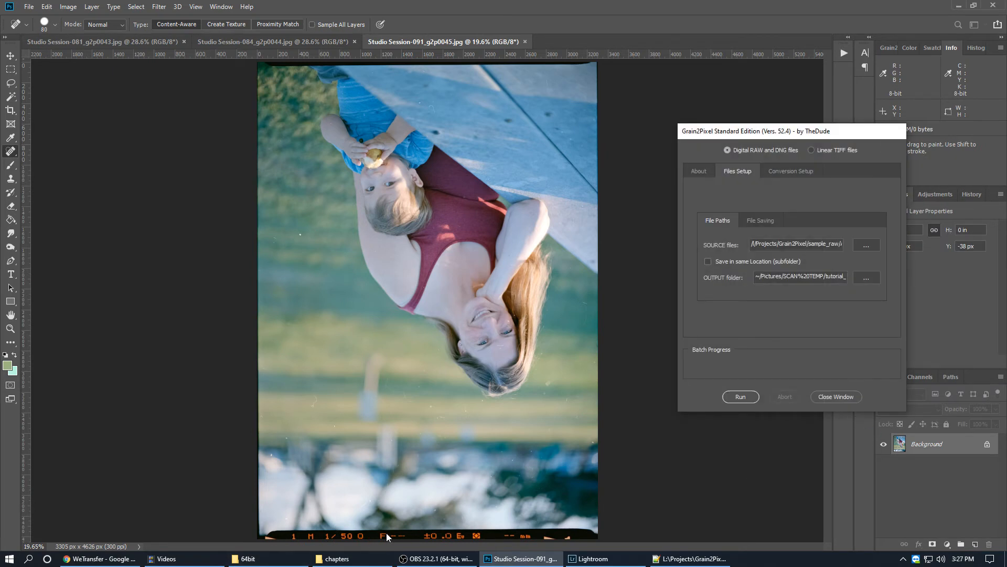
Step: Close the Grain2Pixel window and rotate the converted Studio Session-091 image by 180° so it stands upright
click(838, 397)
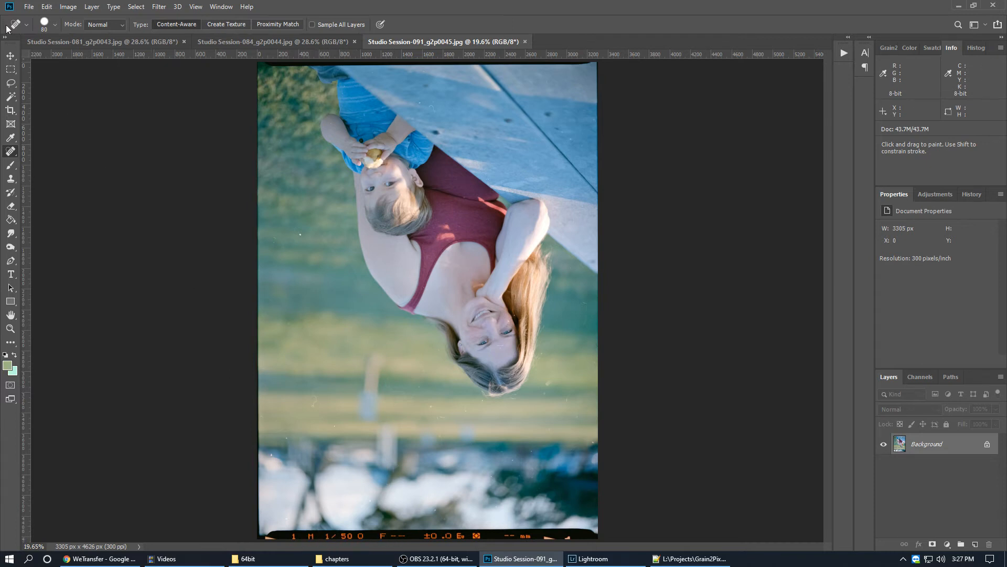
click(10, 55)
scroll(336, 543, up, 1)
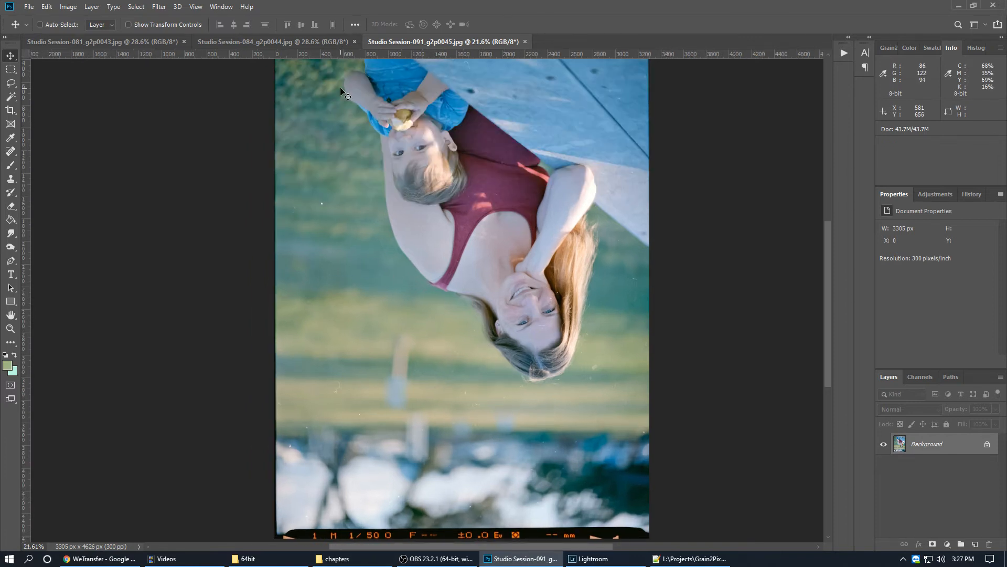
key(ctrl+])
key(ctrl+])
key(ctrl+0)
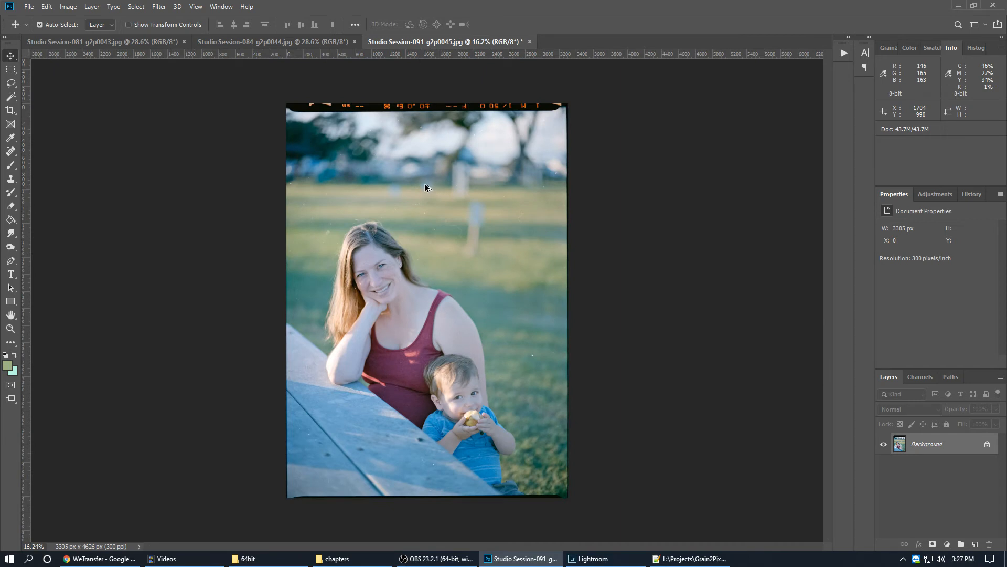
Step: Rotate the converted Studio Session-084 pool image to an upright portrait orientation
click(294, 41)
key(ctrl+])
key(ctrl+])
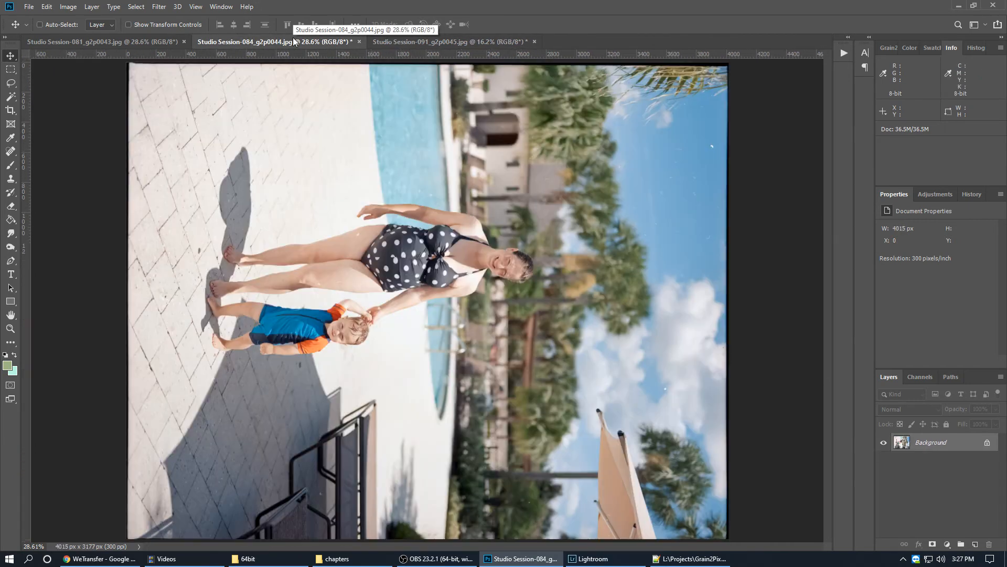
key(ctrl+])
key(ctrl+0)
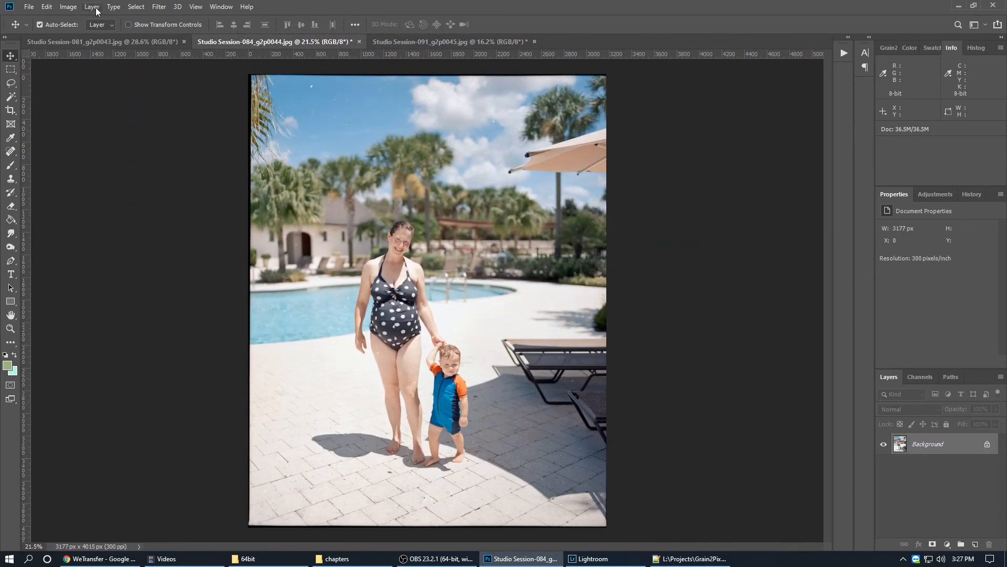
Step: Rotate the converted Studio Session-081 mountain portrait to an upright portrait orientation
click(100, 42)
key(ctrl+])
key(ctrl+])
key(ctrl+])
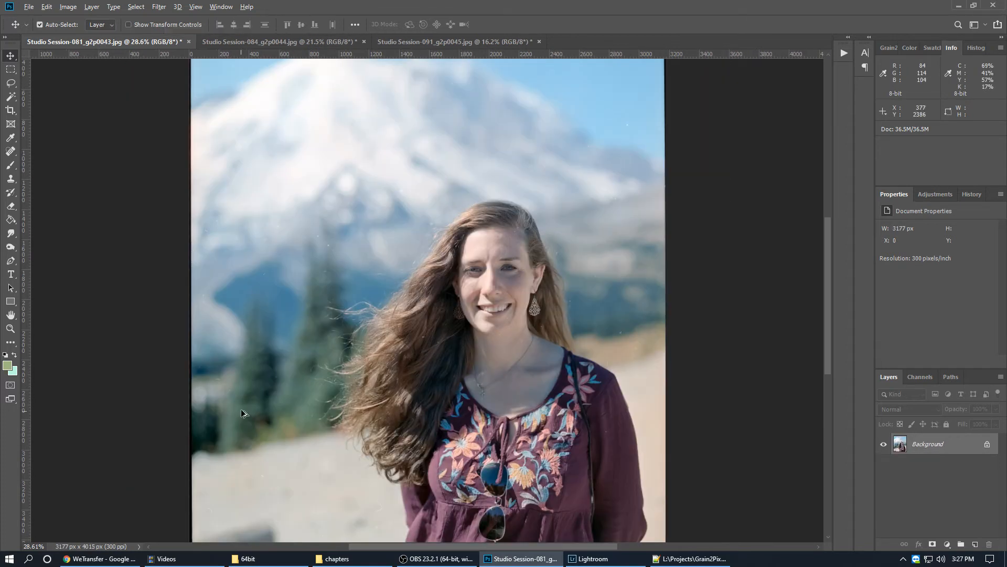
key(ctrl+0)
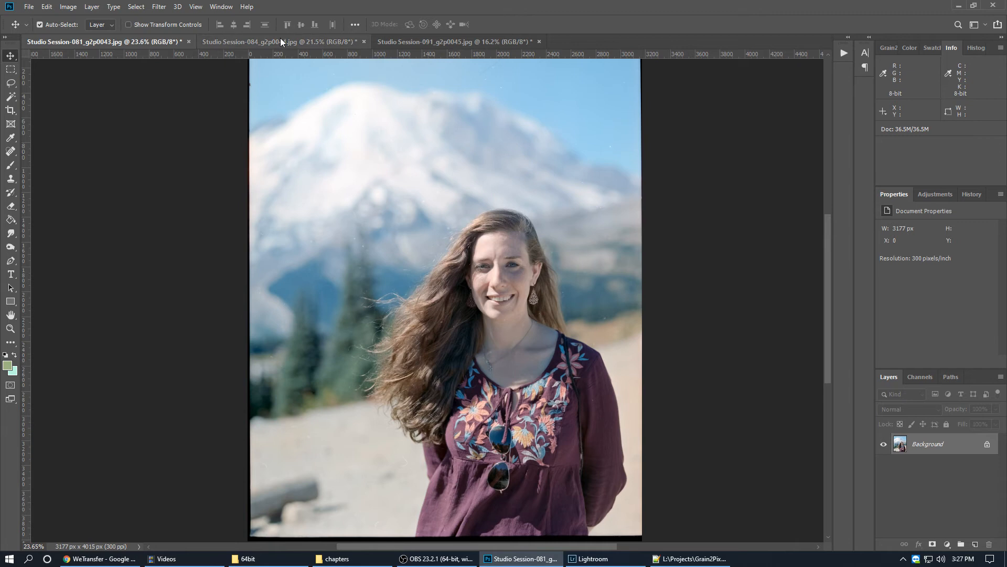
Step: Add a Hue/Saturation adjustment layer to the Studio Session-081 image with saturation +11
click(280, 40)
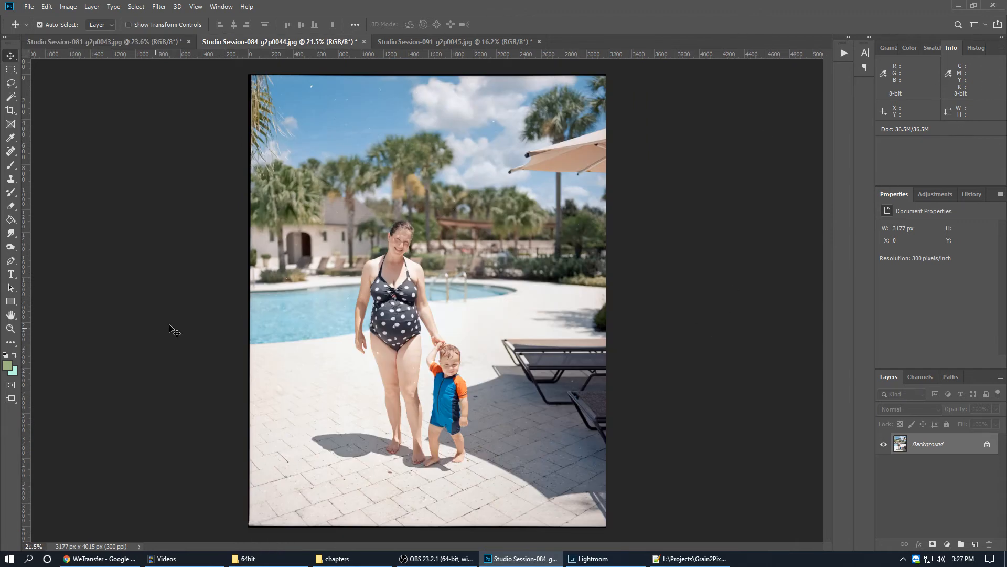
click(173, 41)
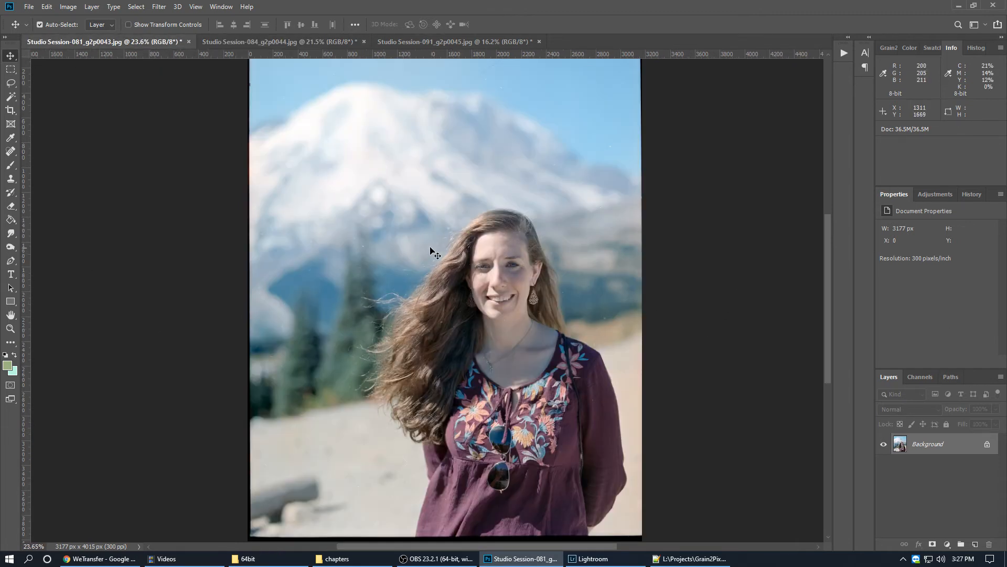
scroll(430, 247, down, 1)
click(933, 196)
click(899, 241)
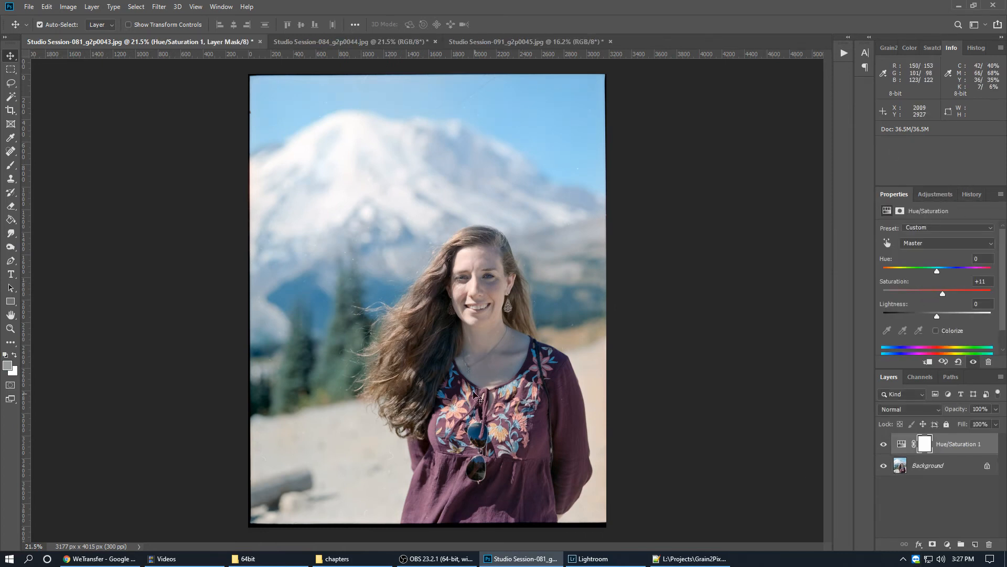
Step: Paste the Hue/Saturation adjustment layer with saturation +11 into the Studio Session-084 image
scroll(455, 345, up, 4)
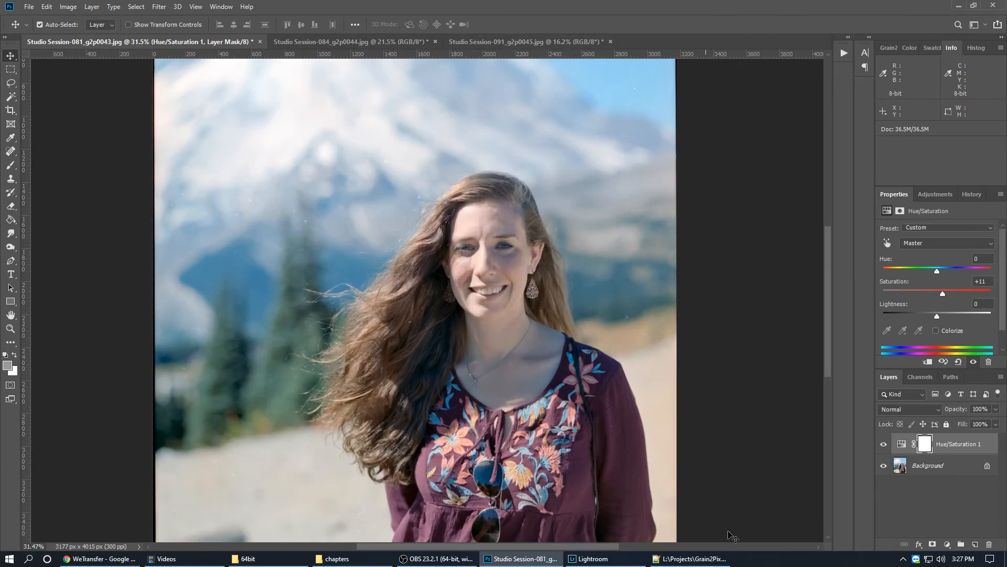
click(291, 43)
key(ctrl+v)
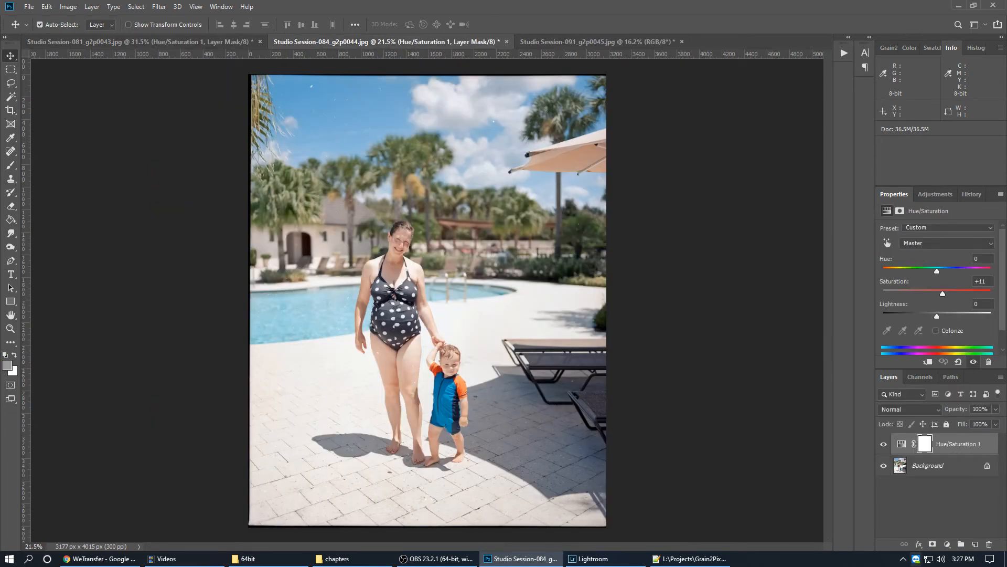
Step: Add a Curves adjustment layer to the Studio Session-091 image with a gentle S-curve that darkens shadows and lifts highlights
click(563, 41)
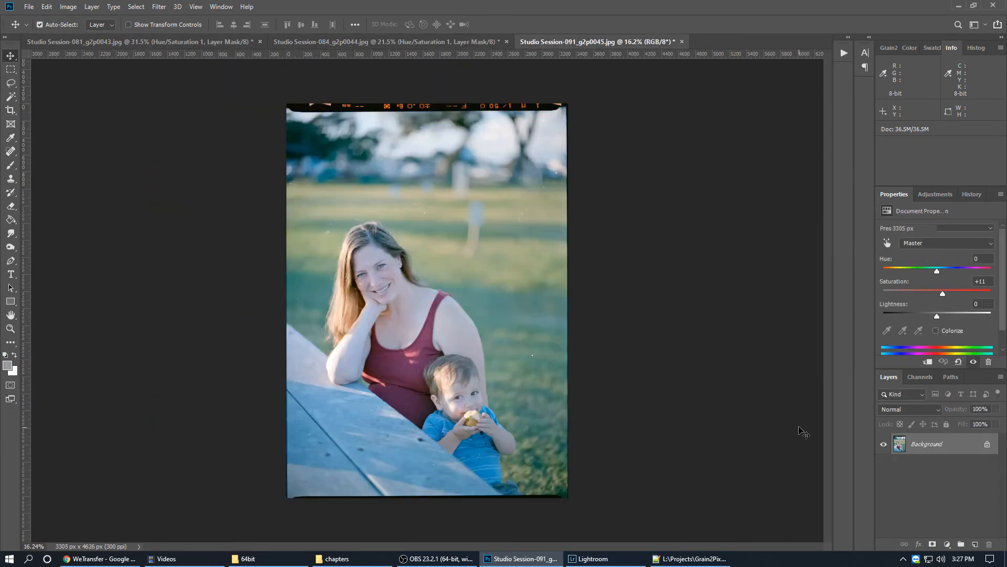
click(933, 198)
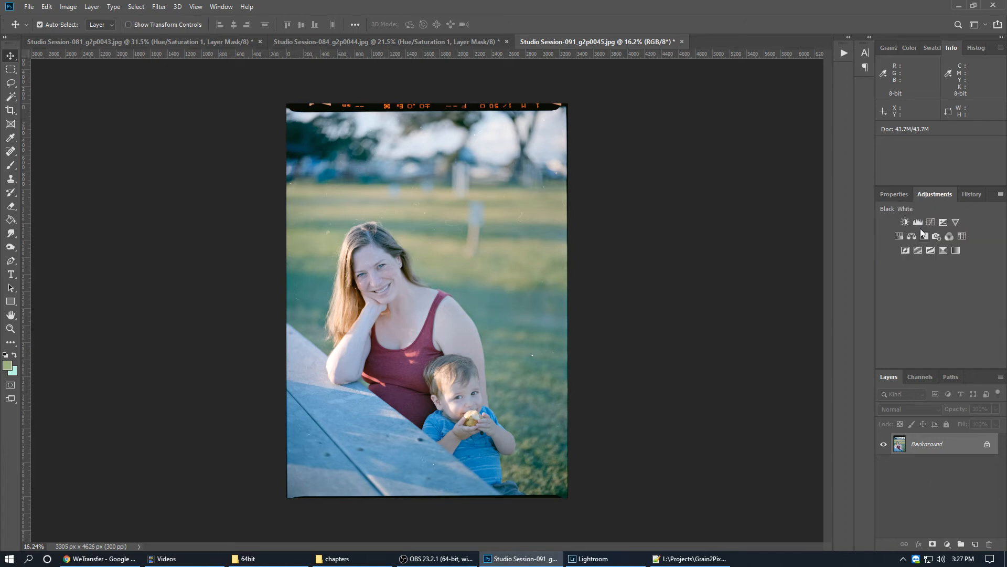
click(929, 222)
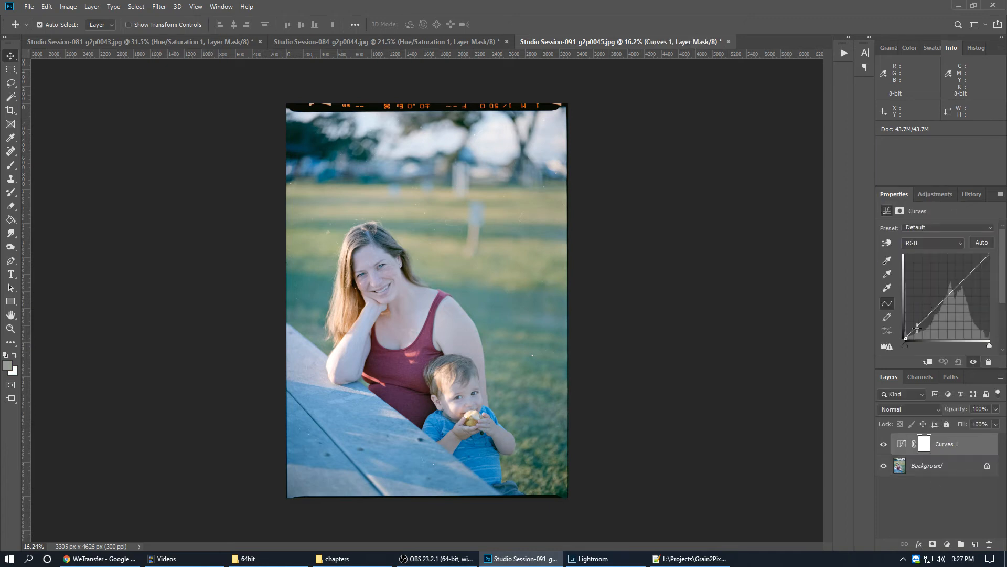
drag(919, 325, 919, 329)
drag(969, 274, 972, 272)
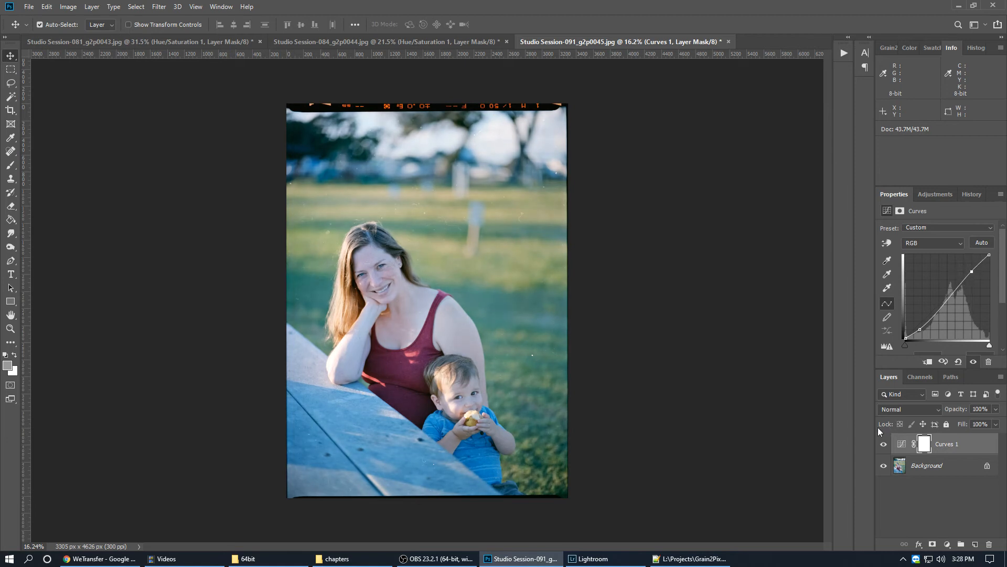
Step: Examine the skin tones and contrast of the Studio Session-091 park portrait up close, and review the Studio Session-084 pool image
scroll(402, 340, up, 5)
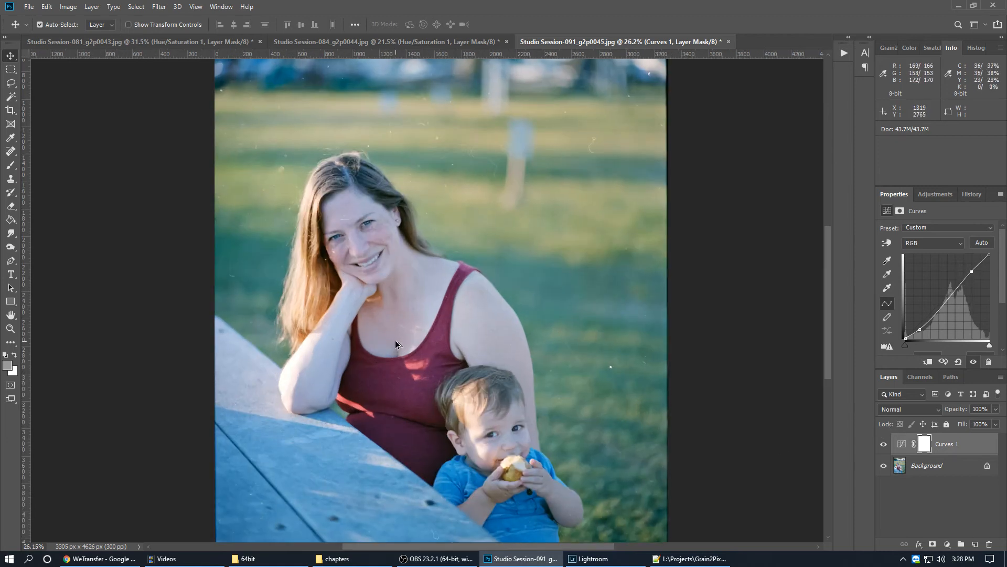
scroll(452, 464, down, 4)
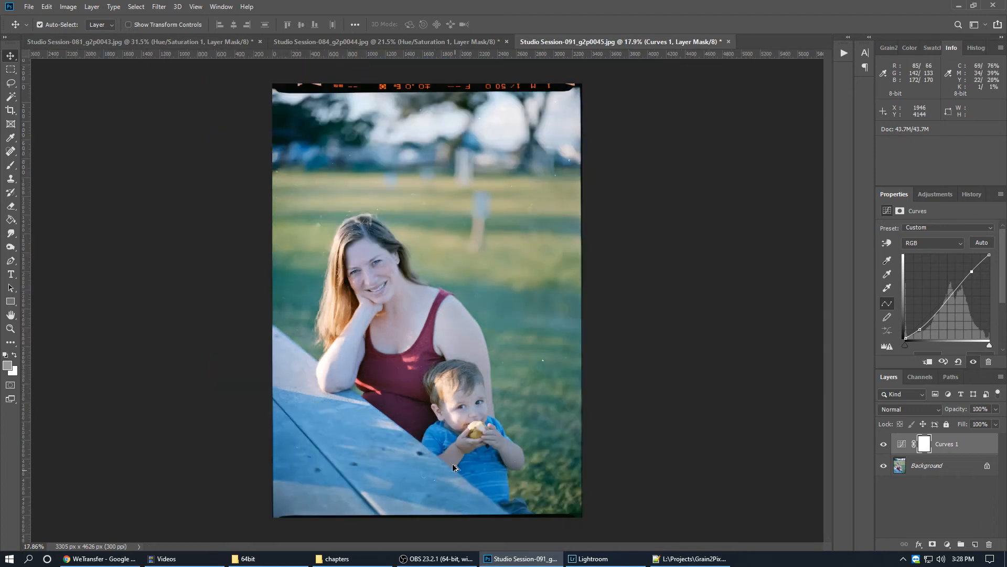
scroll(409, 449, up, 2)
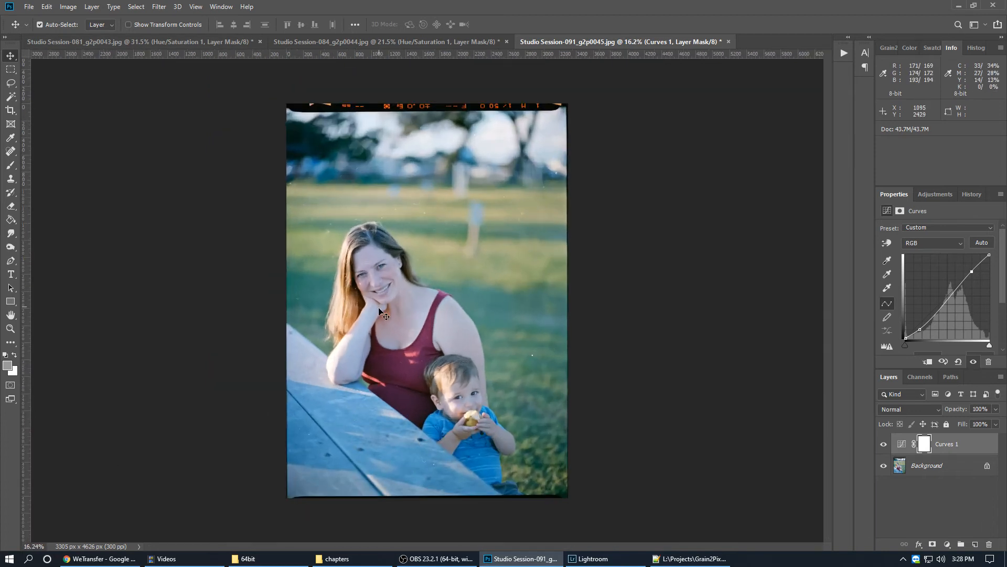
scroll(384, 313, up, 5)
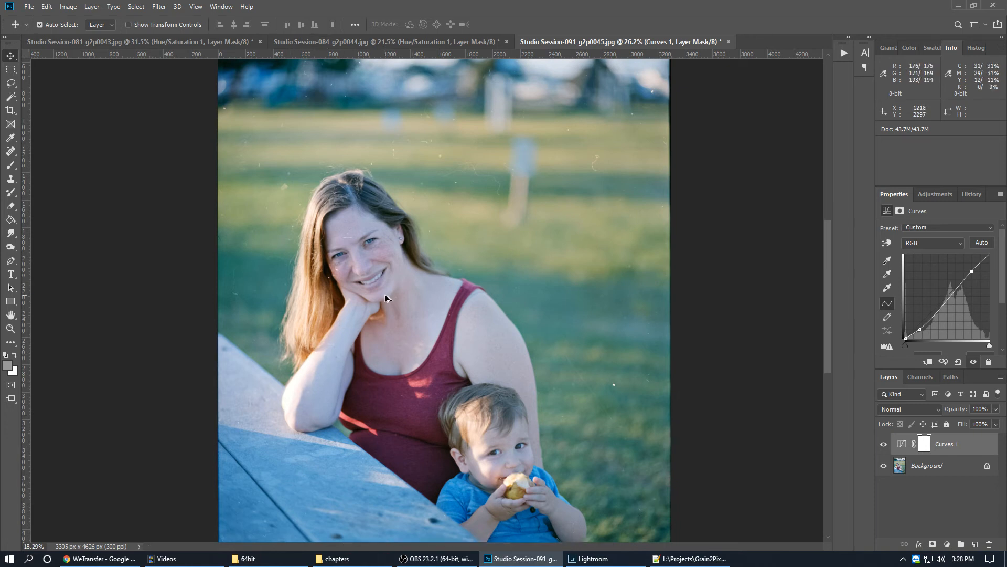
scroll(386, 312, down, 3)
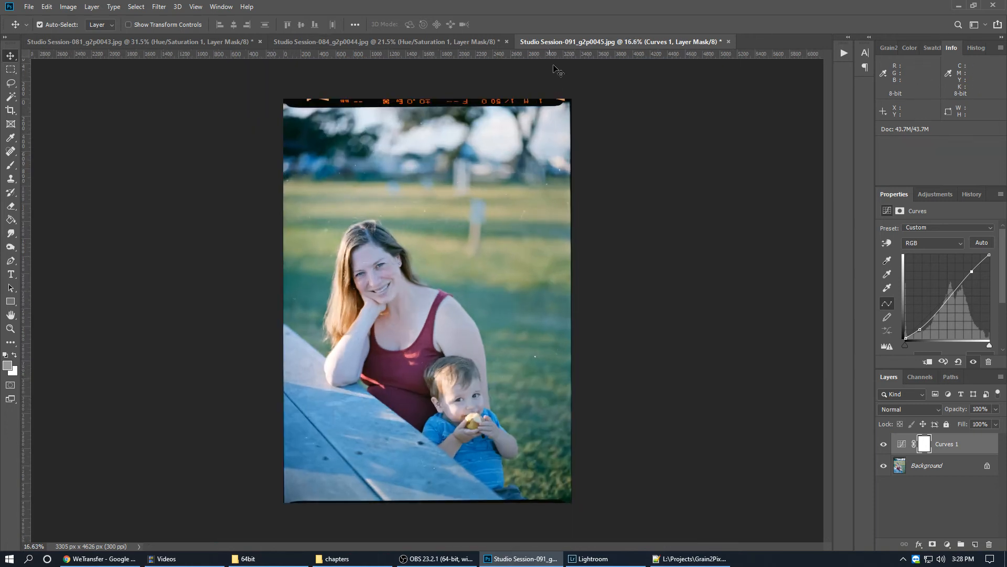
click(490, 42)
scroll(403, 293, down, 1)
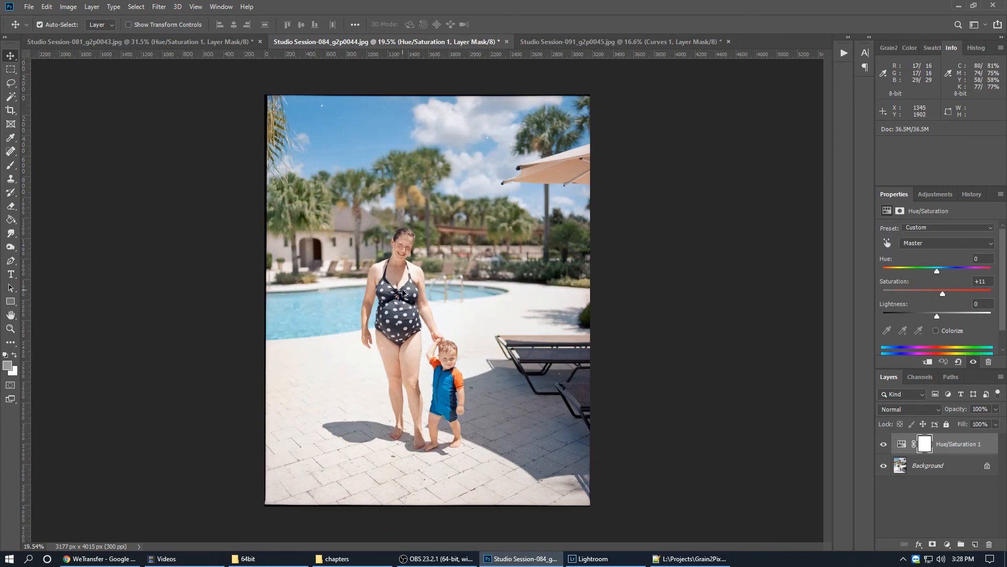
scroll(538, 355, up, 1)
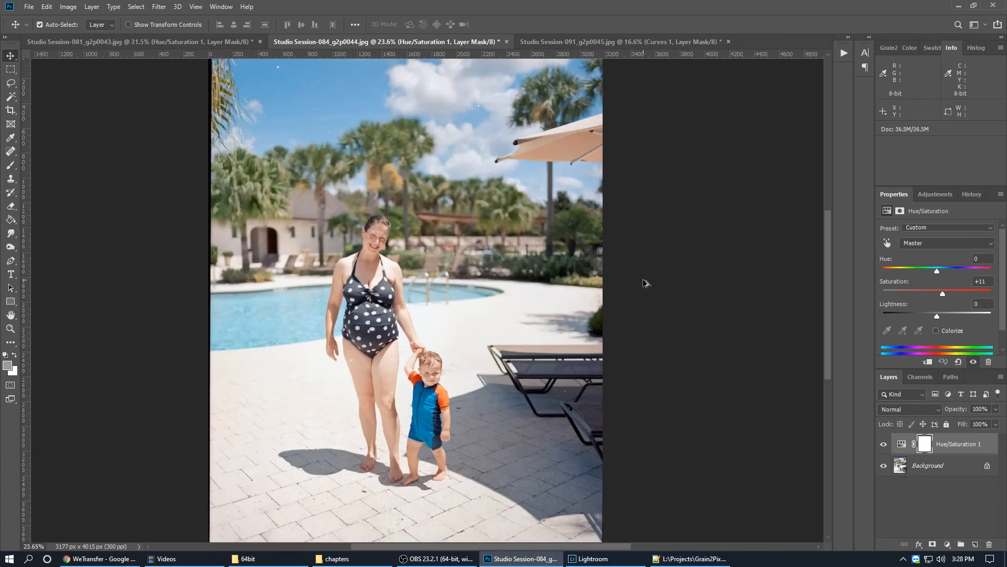
click(949, 467)
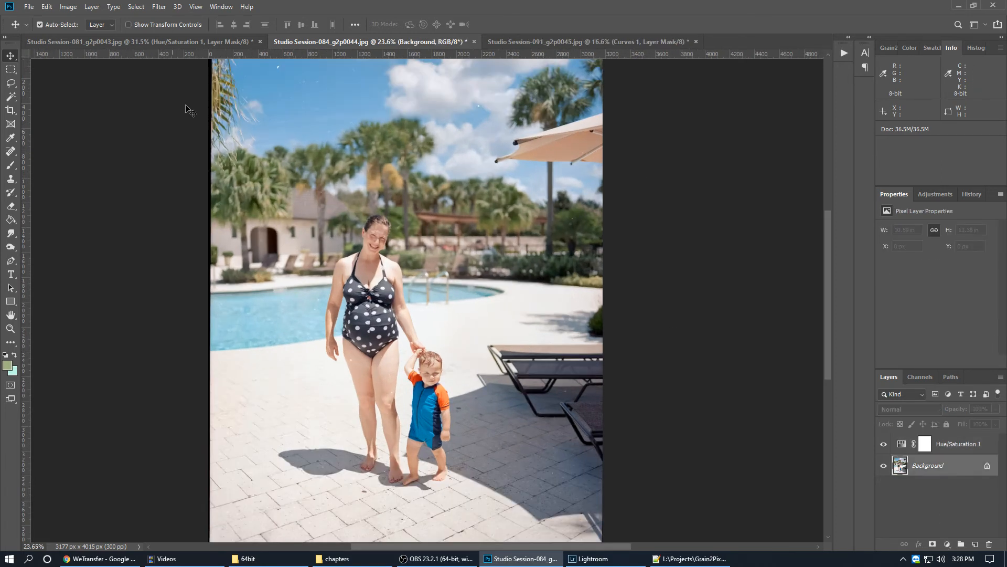
Step: Inspect the Studio Session-081 mountain portrait as a whole and in close-up, and return to the Studio Session-091 image
click(123, 41)
scroll(548, 202, down, 1)
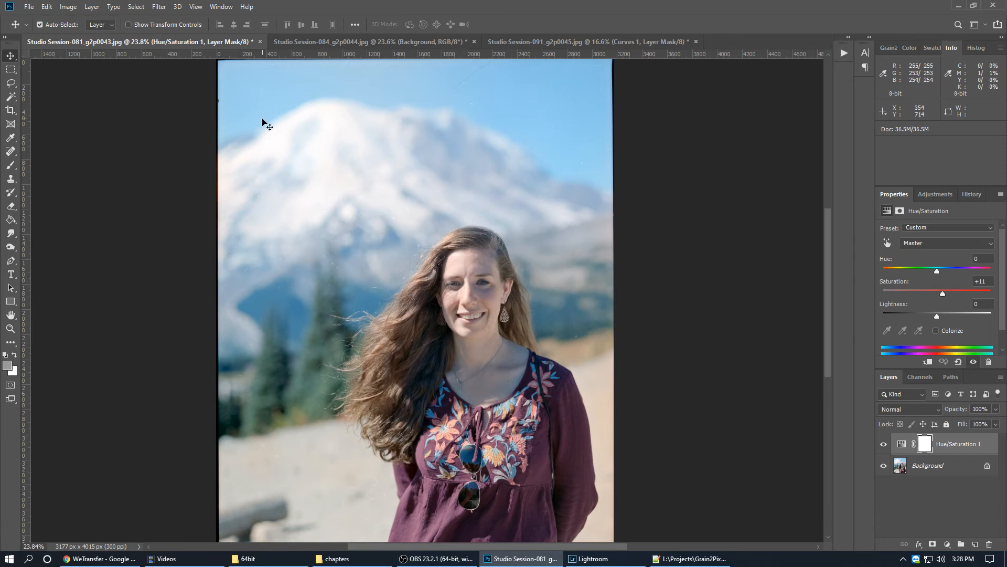
scroll(361, 350, down, 1)
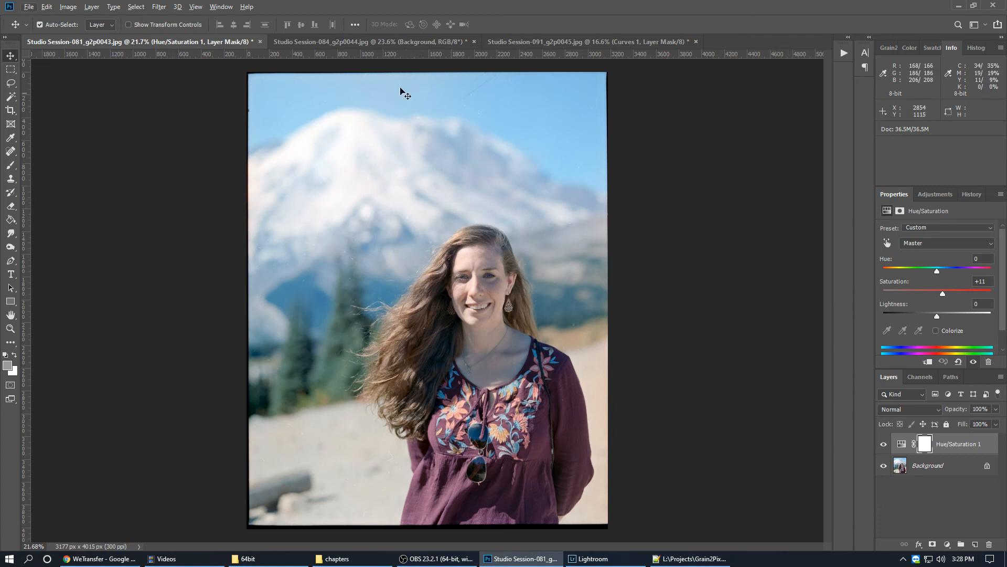
scroll(506, 233, up, 8)
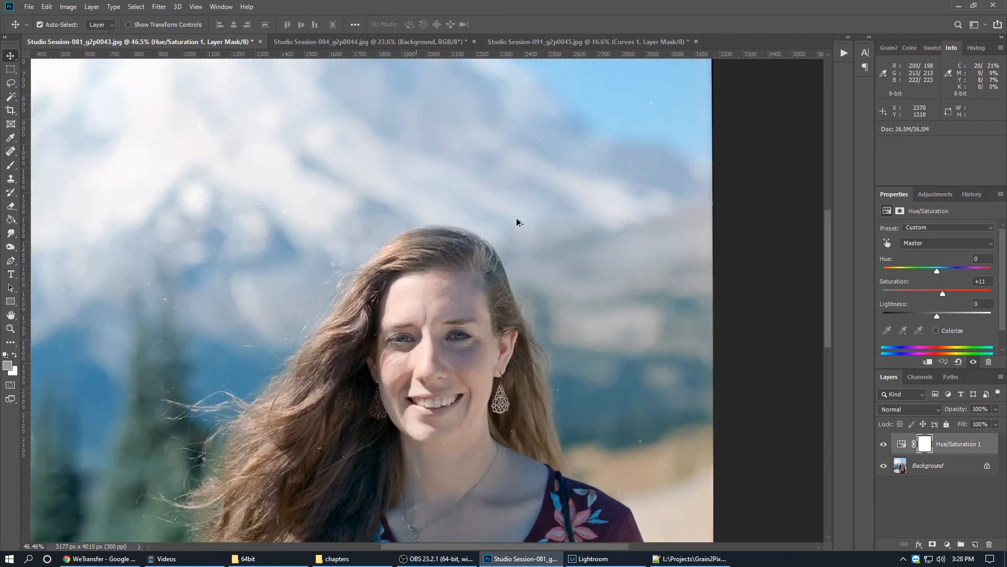
scroll(521, 219, down, 6)
click(400, 44)
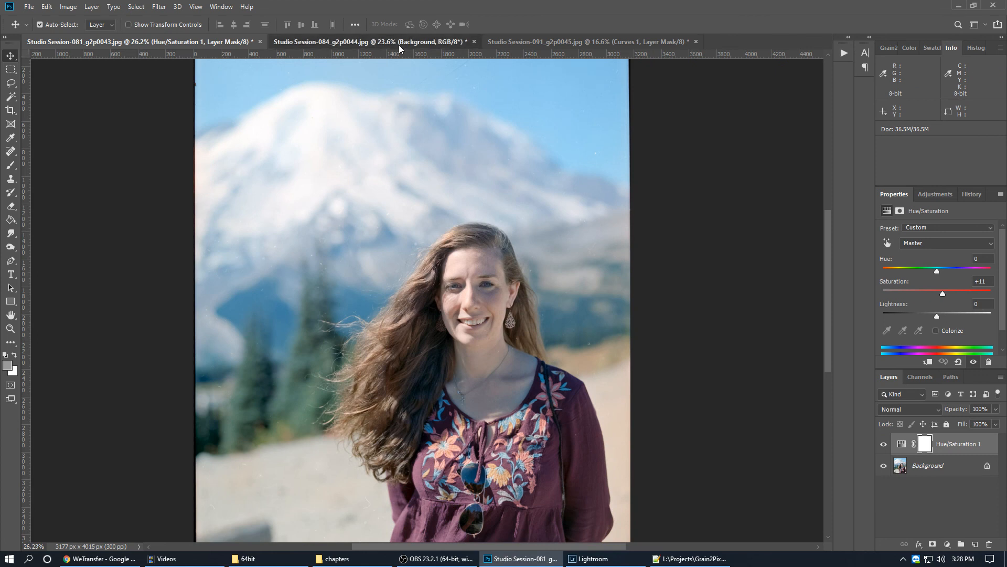
click(572, 42)
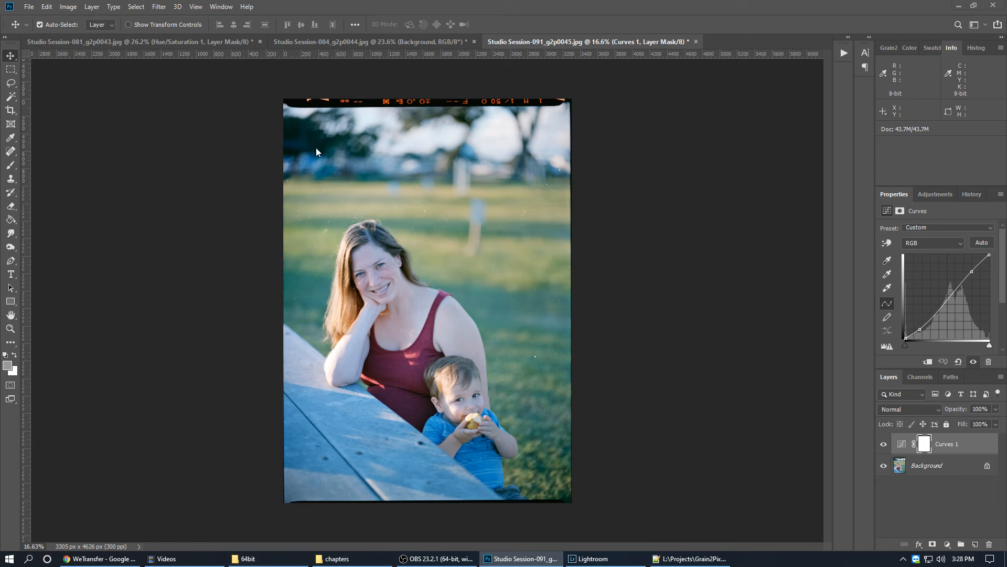
Step: Switch to File Explorer and open the RAW files folder inside Projects\Grain2Pixel\sample_raw on drive L
key(super+e)
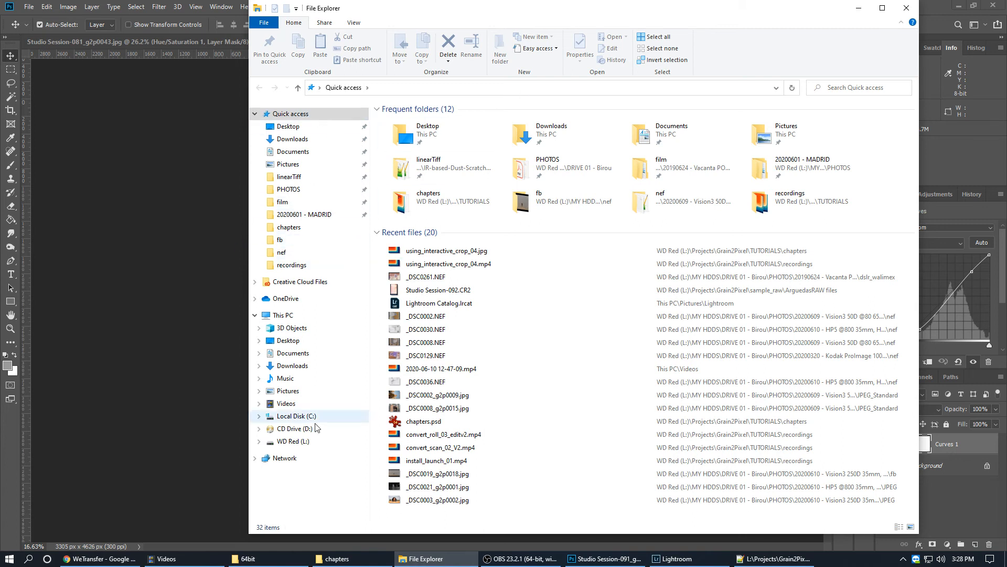
click(310, 448)
double_click(412, 176)
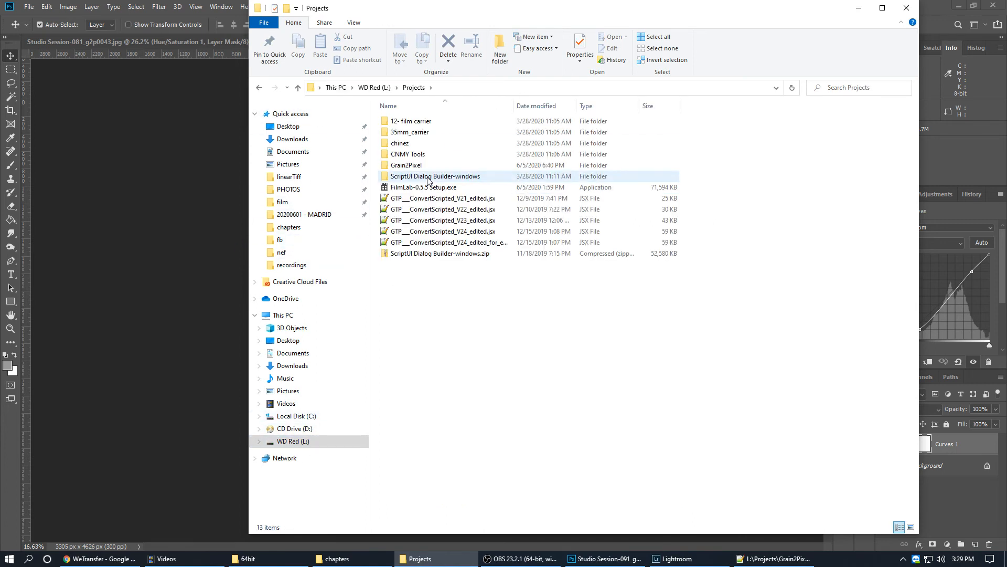
double_click(423, 167)
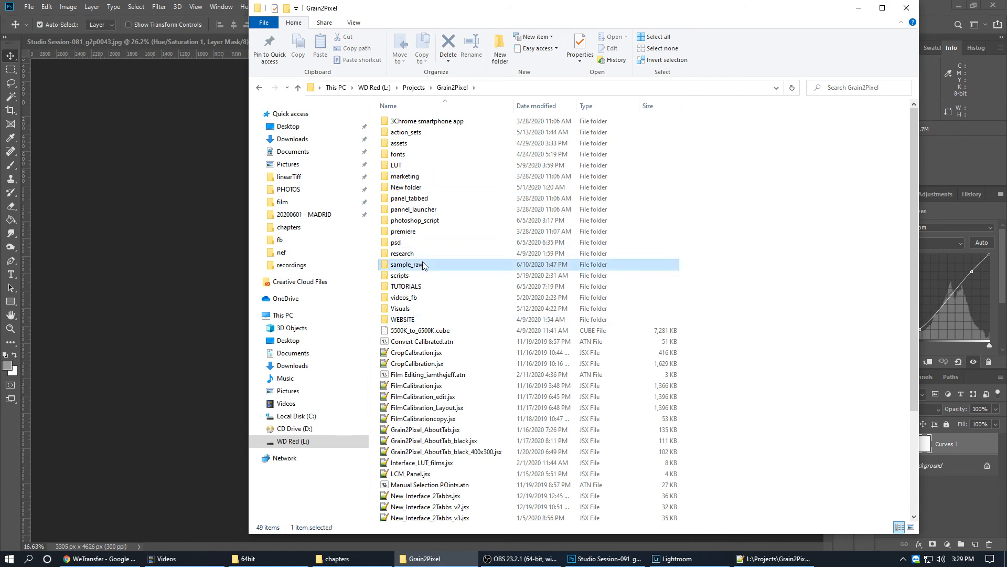
double_click(401, 265)
double_click(417, 154)
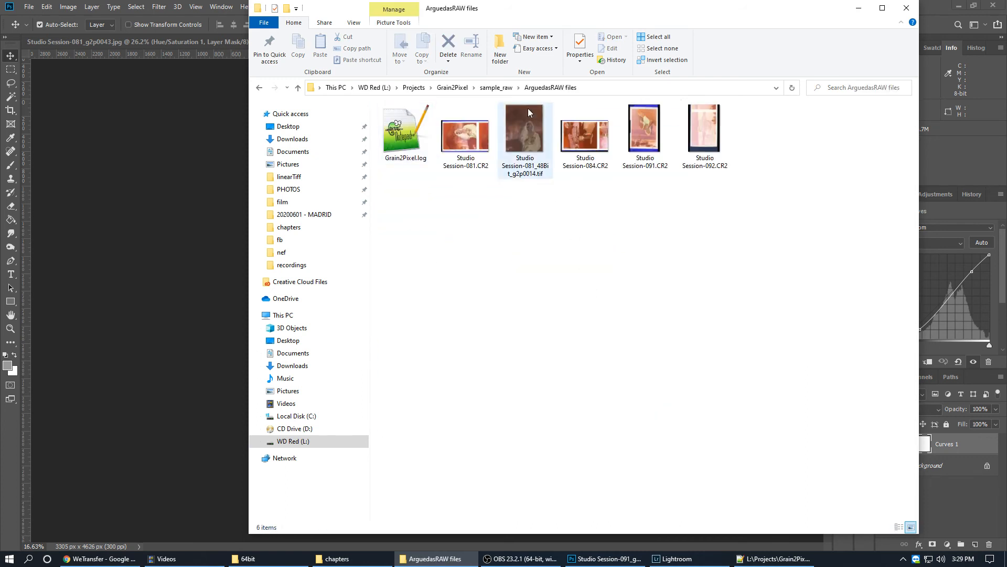
Step: Show the folder's negatives as extra large icons, select Studio Session-081.CR2 to examine the original scans, and minimize the window
right_click(602, 293)
mouse_move(611, 306)
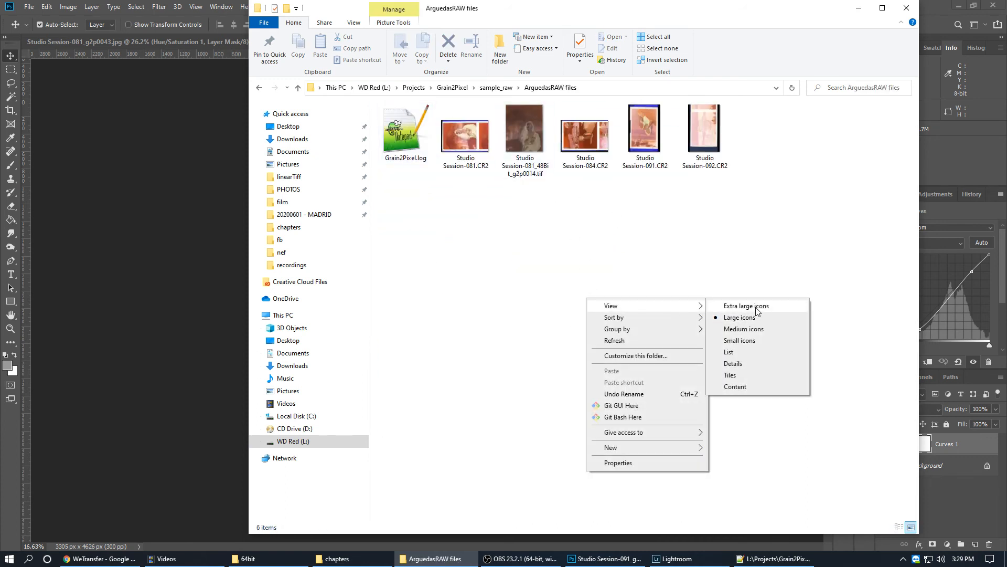
click(755, 319)
click(643, 202)
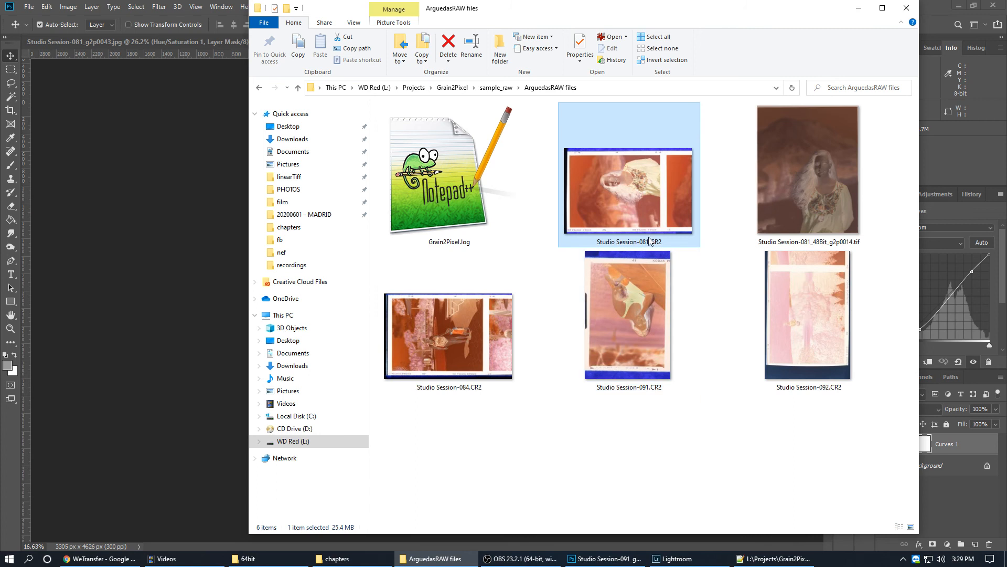
click(859, 8)
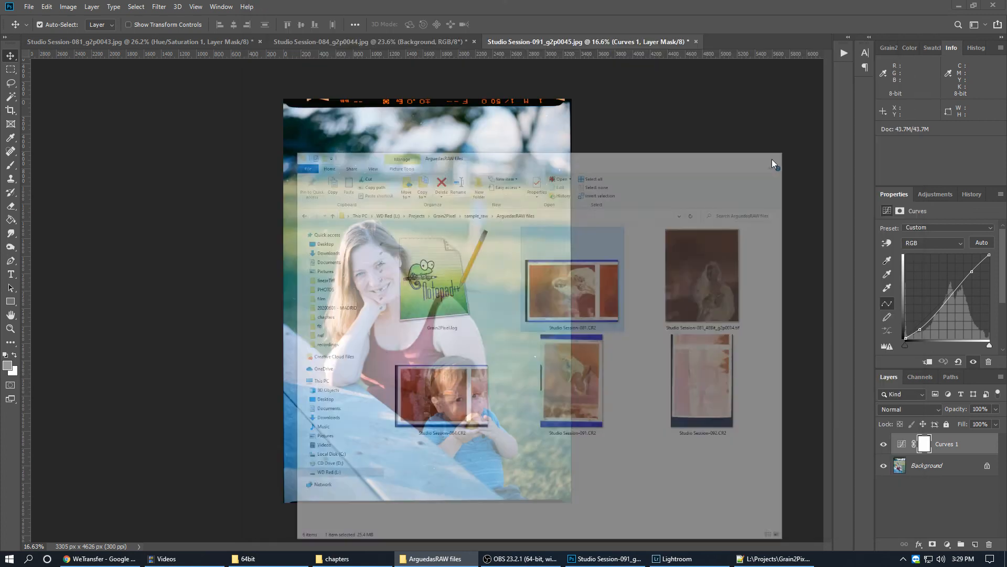
Step: Review the converted Studio Session-084 pool image and the full frame of the Studio Session-081 mountain portrait
click(424, 42)
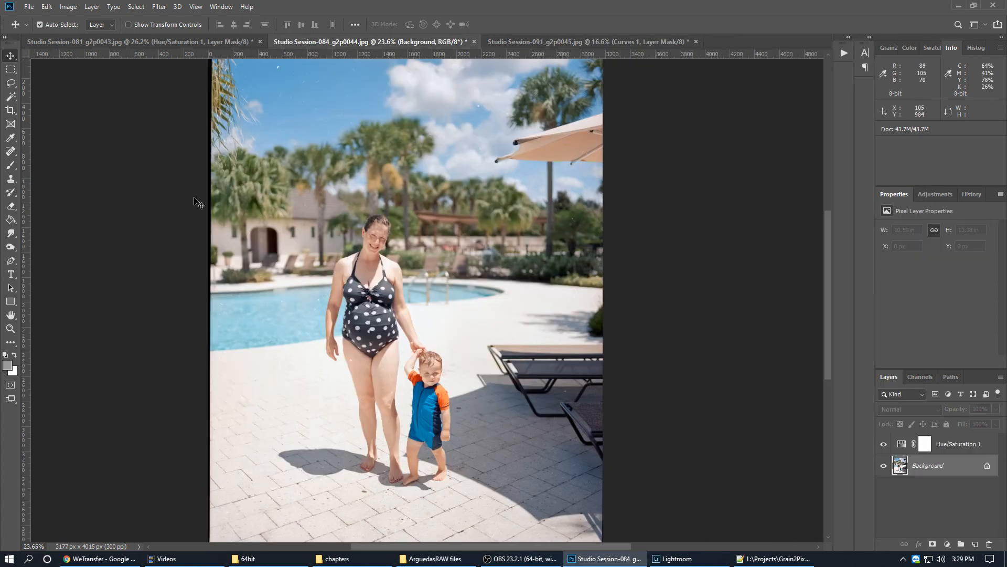
click(131, 43)
scroll(474, 191, down, 3)
scroll(474, 191, up, 1)
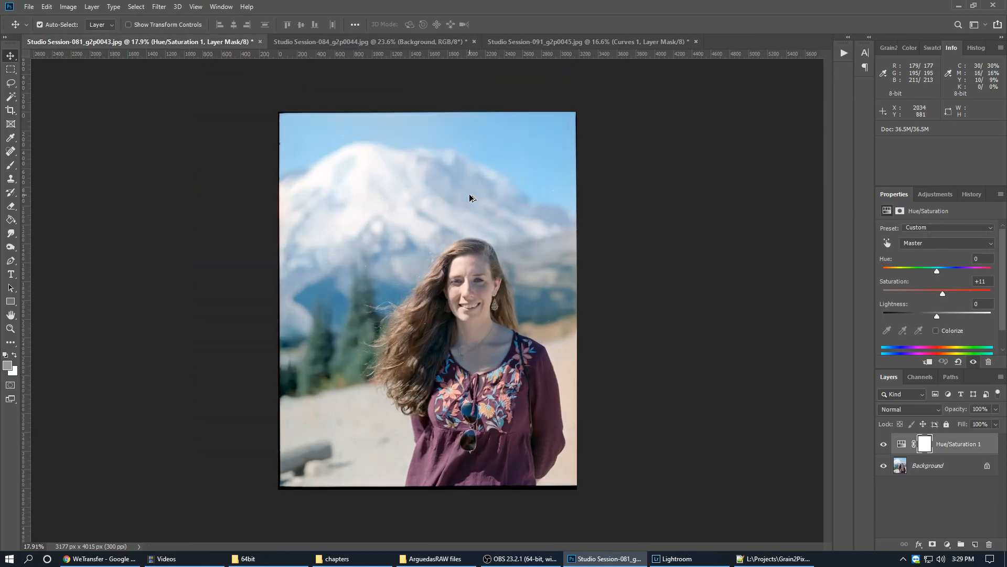